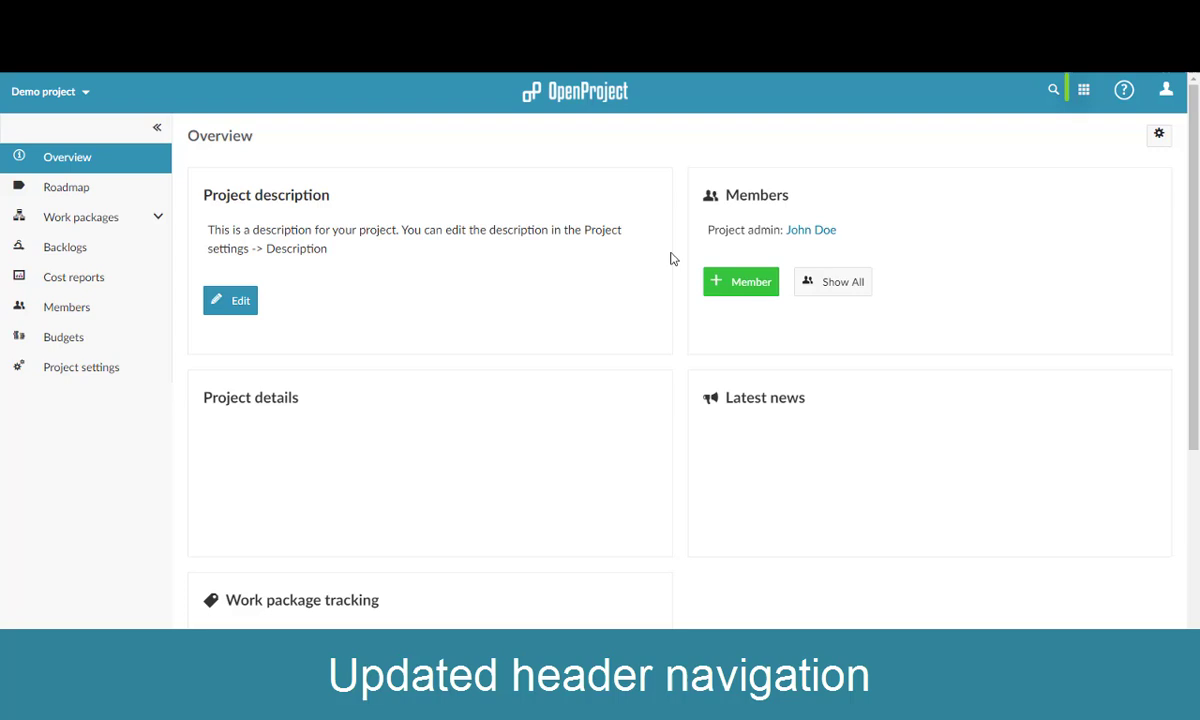
# Browse the modules and project lists, then open the Demo project's Work packages list
pyautogui.click(1080, 111)
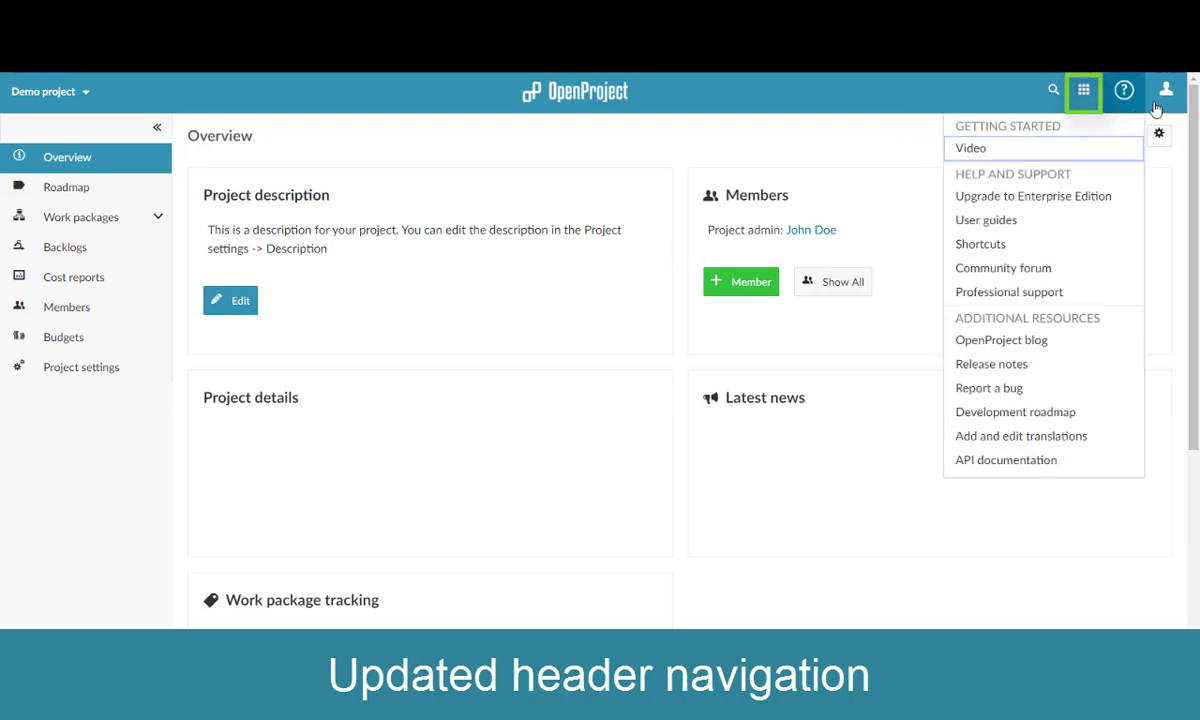
pyautogui.moveTo(1164, 98)
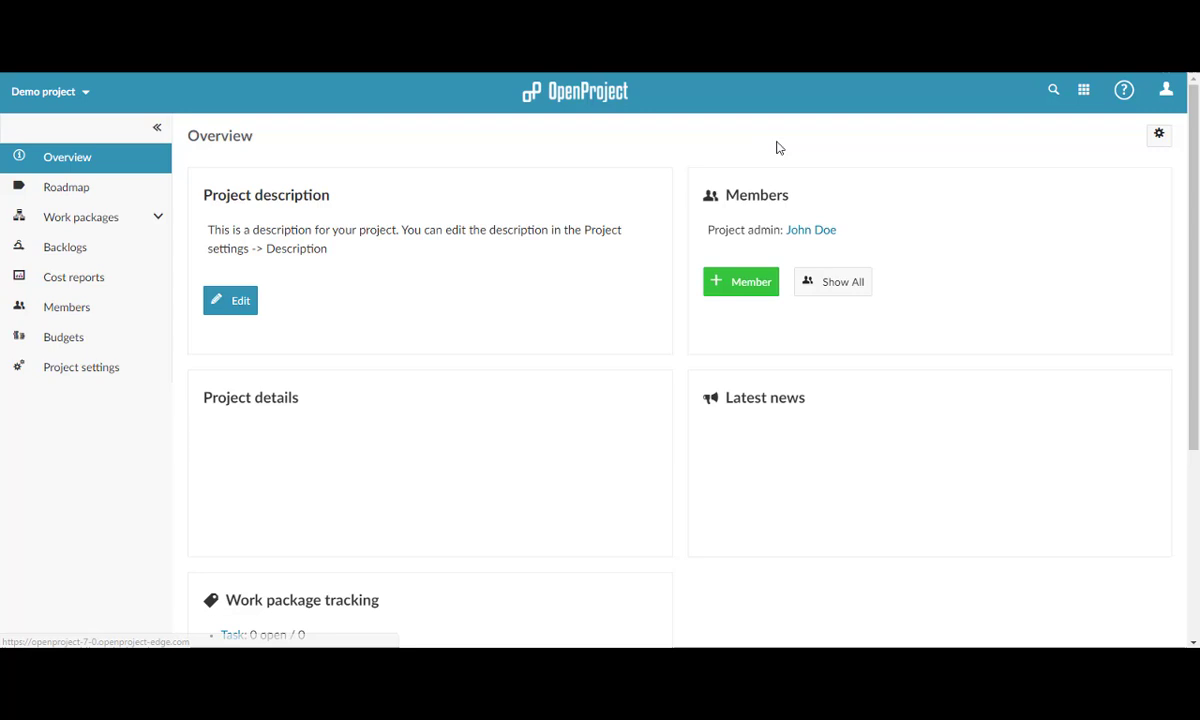
pyautogui.click(80, 107)
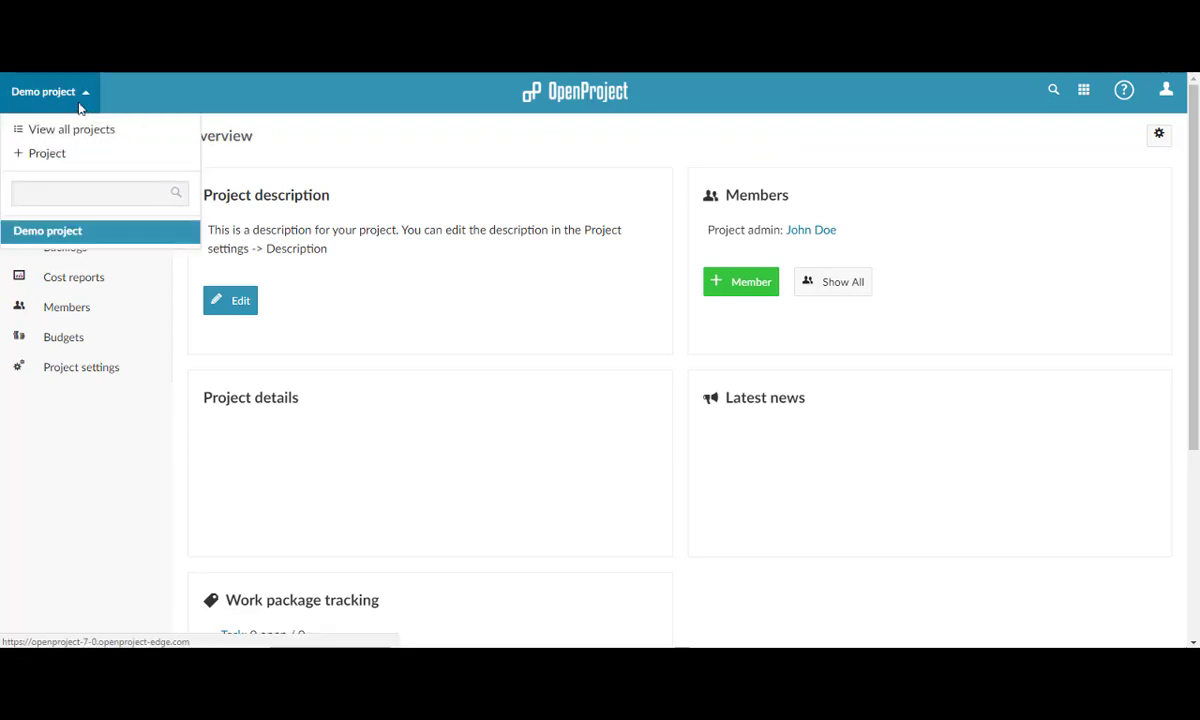
pyautogui.click(62, 234)
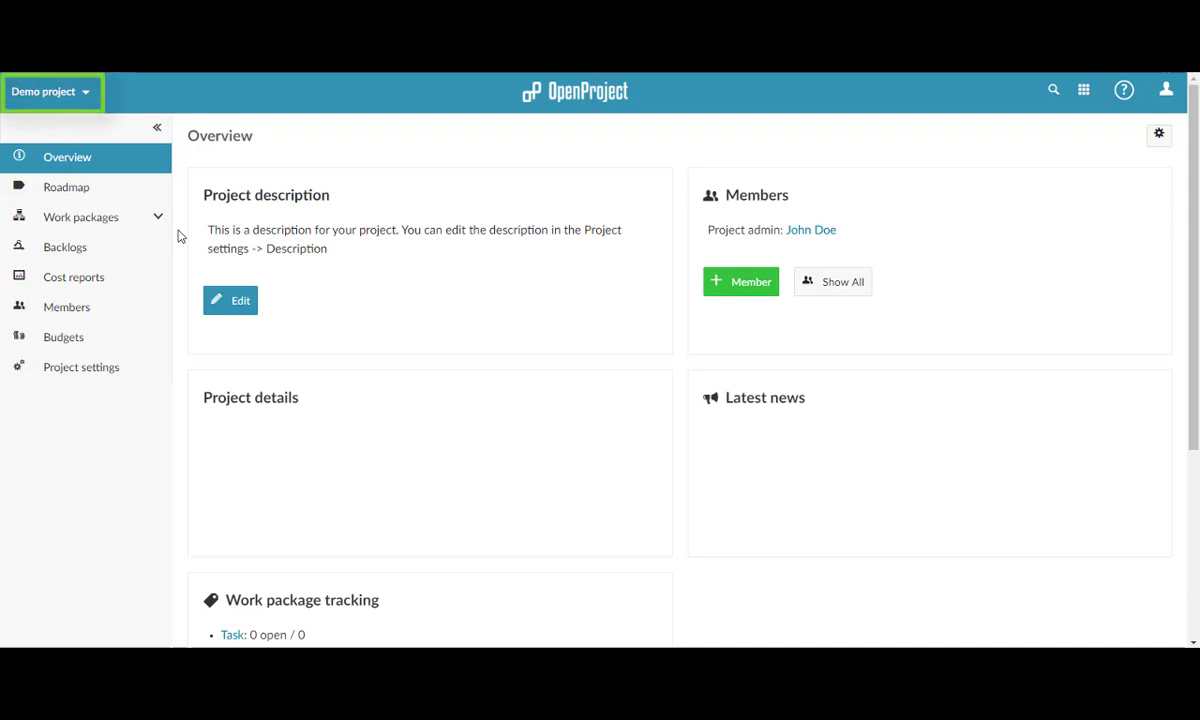
pyautogui.click(50, 219)
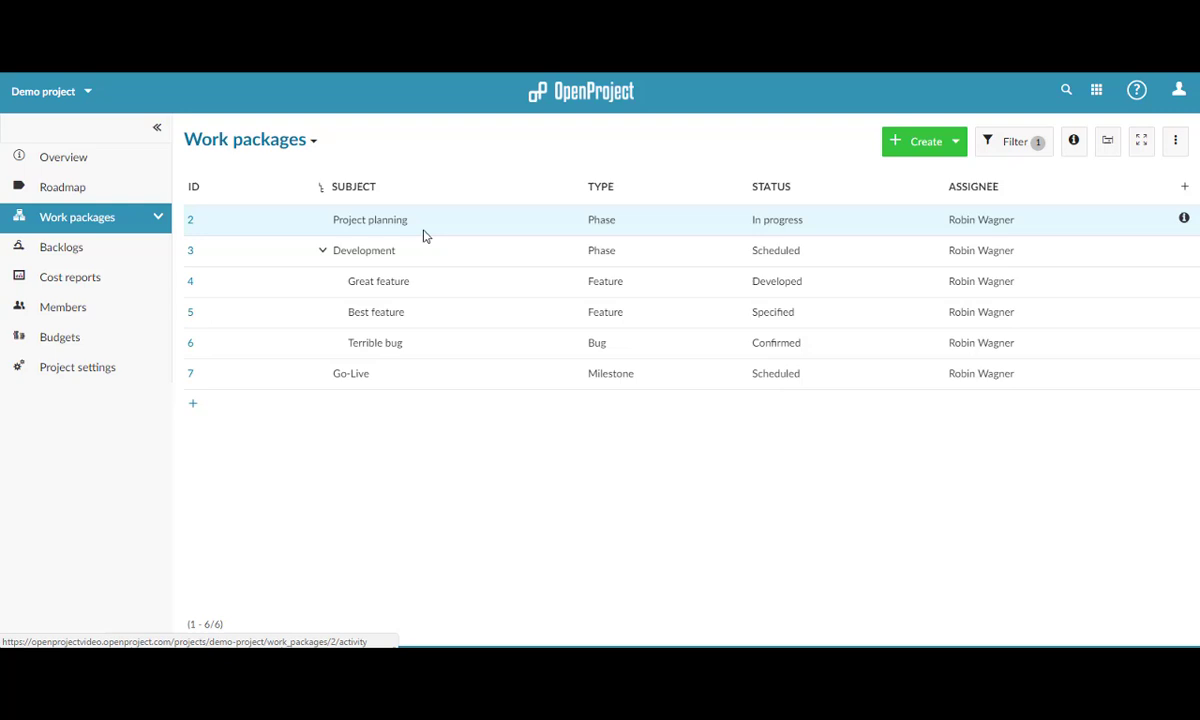
pyautogui.click(1184, 220)
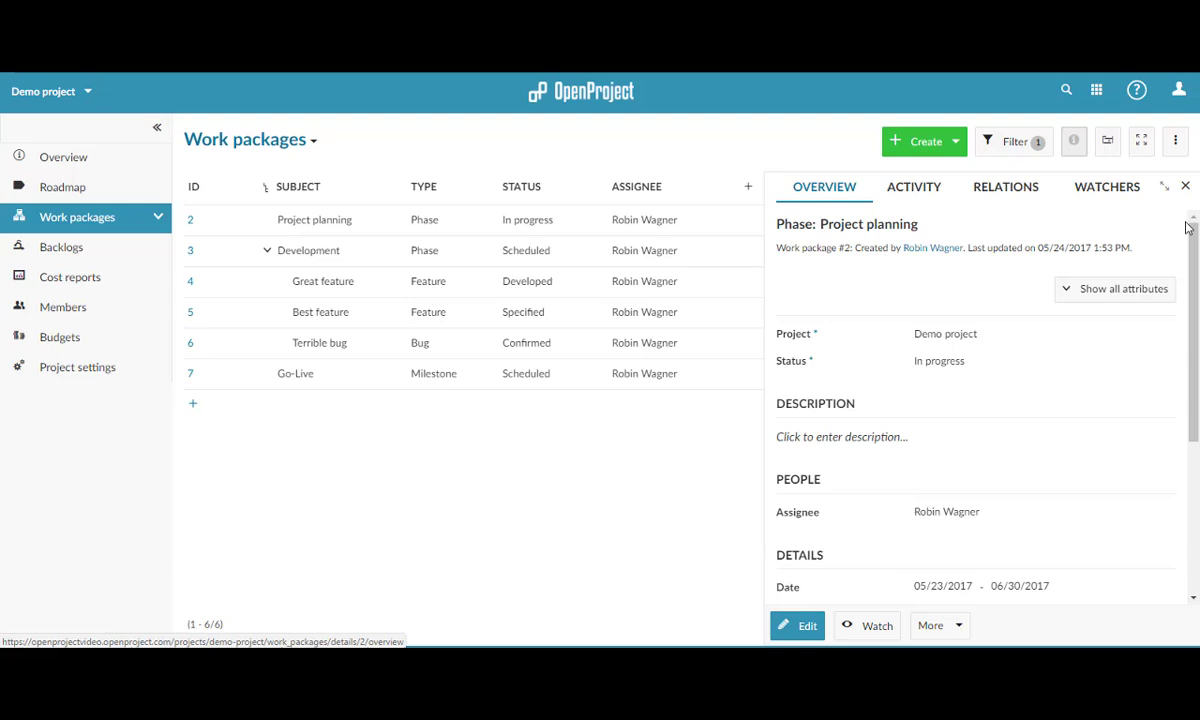
pyautogui.click(1080, 157)
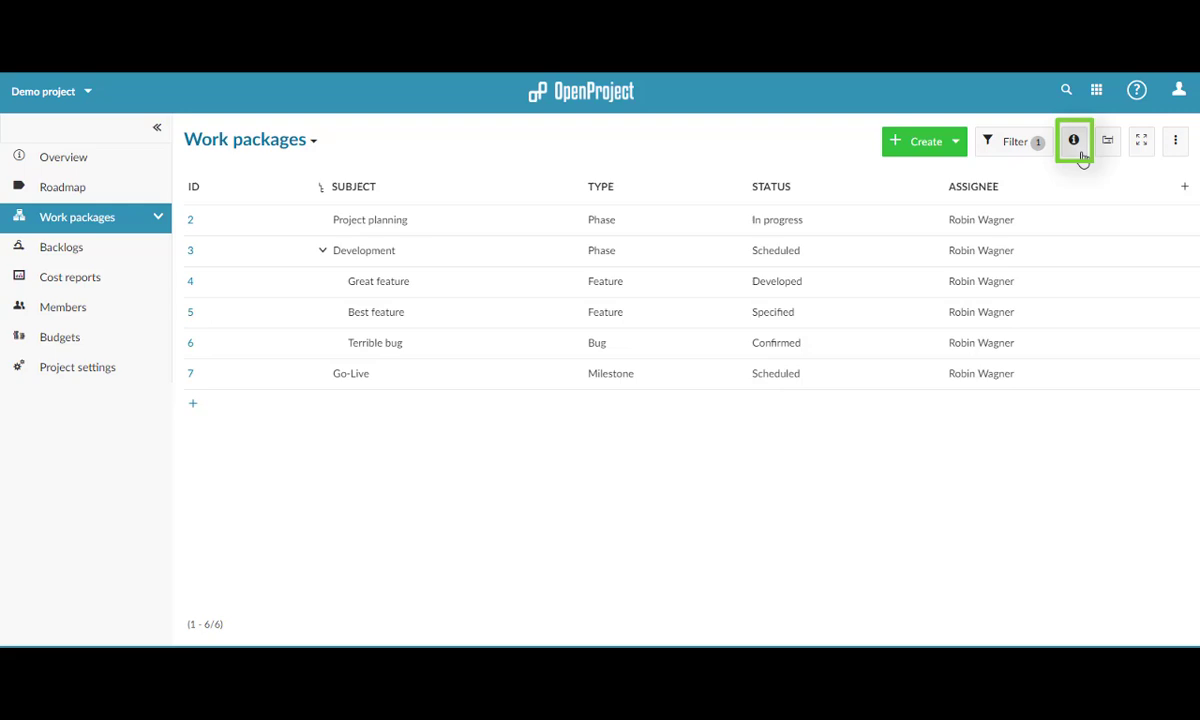
pyautogui.click(1080, 157)
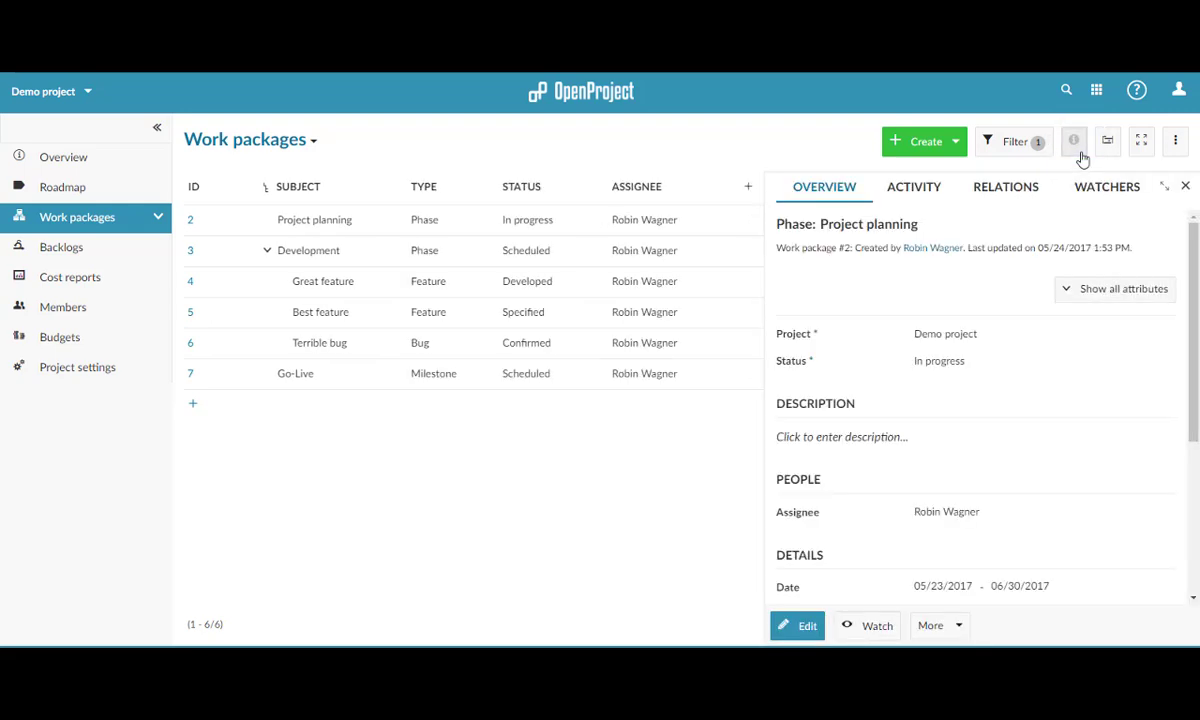
pyautogui.click(1164, 189)
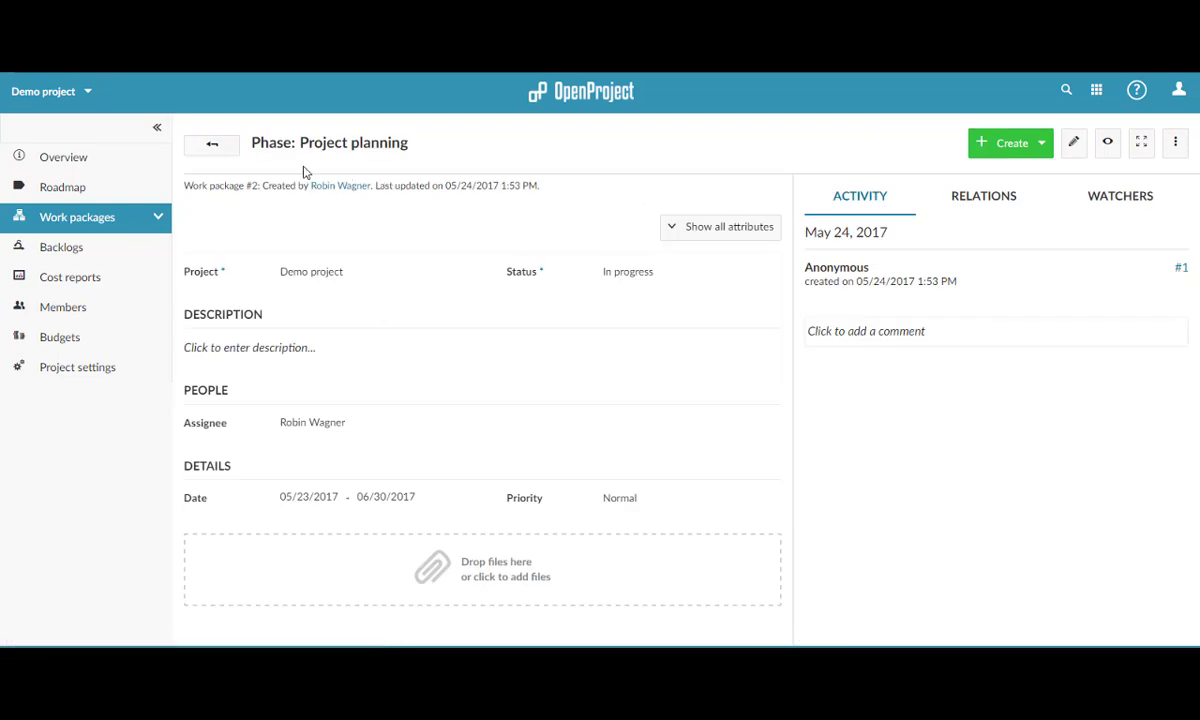
pyautogui.click(213, 145)
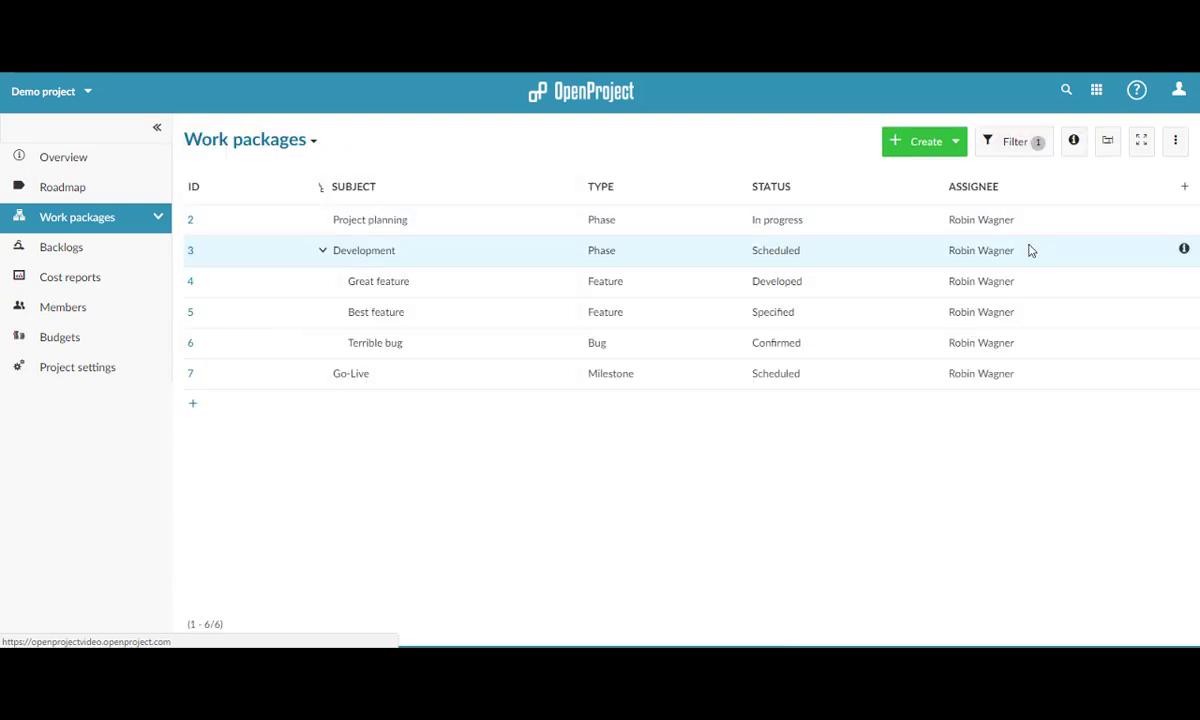
pyautogui.click(1182, 220)
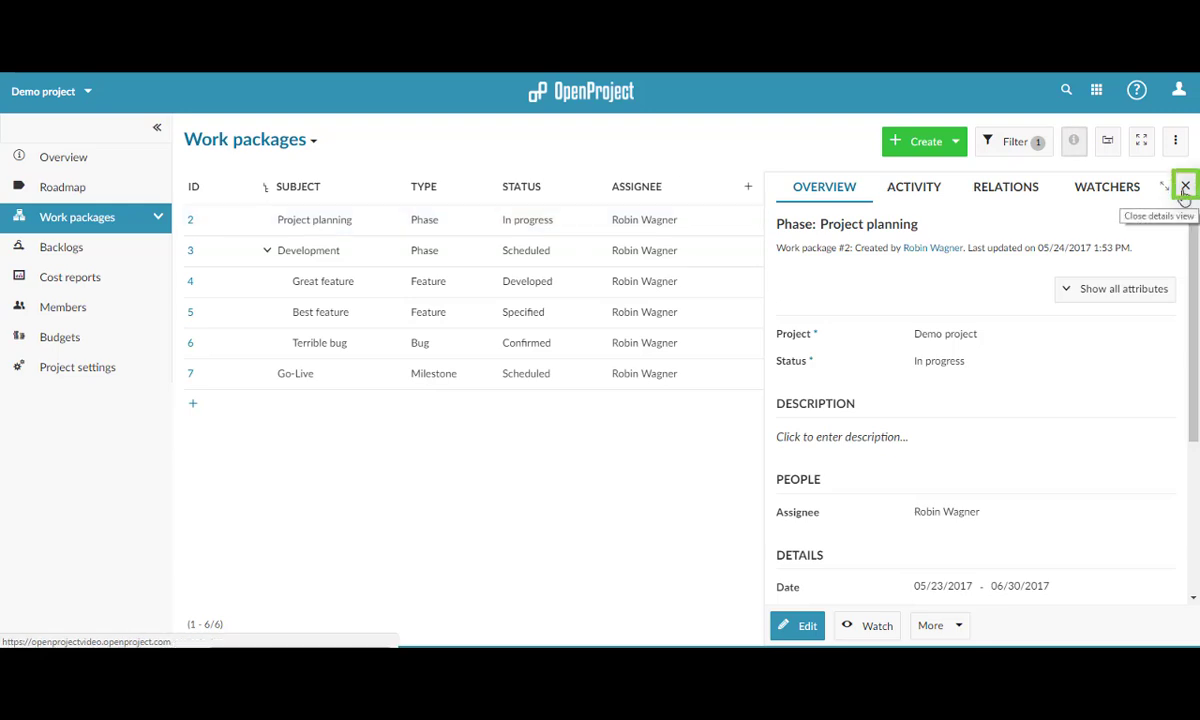
pyautogui.click(1184, 188)
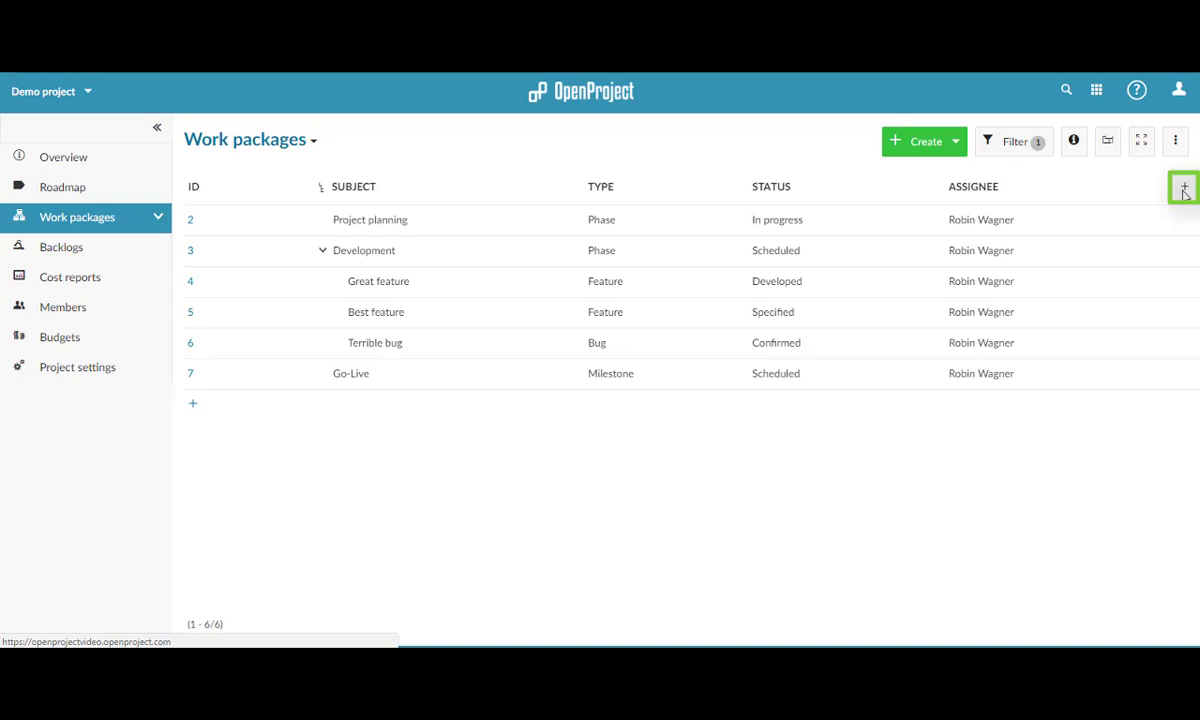
# Add a Budget column to the work packages table
pyautogui.click(1184, 188)
pyautogui.click(668, 202)
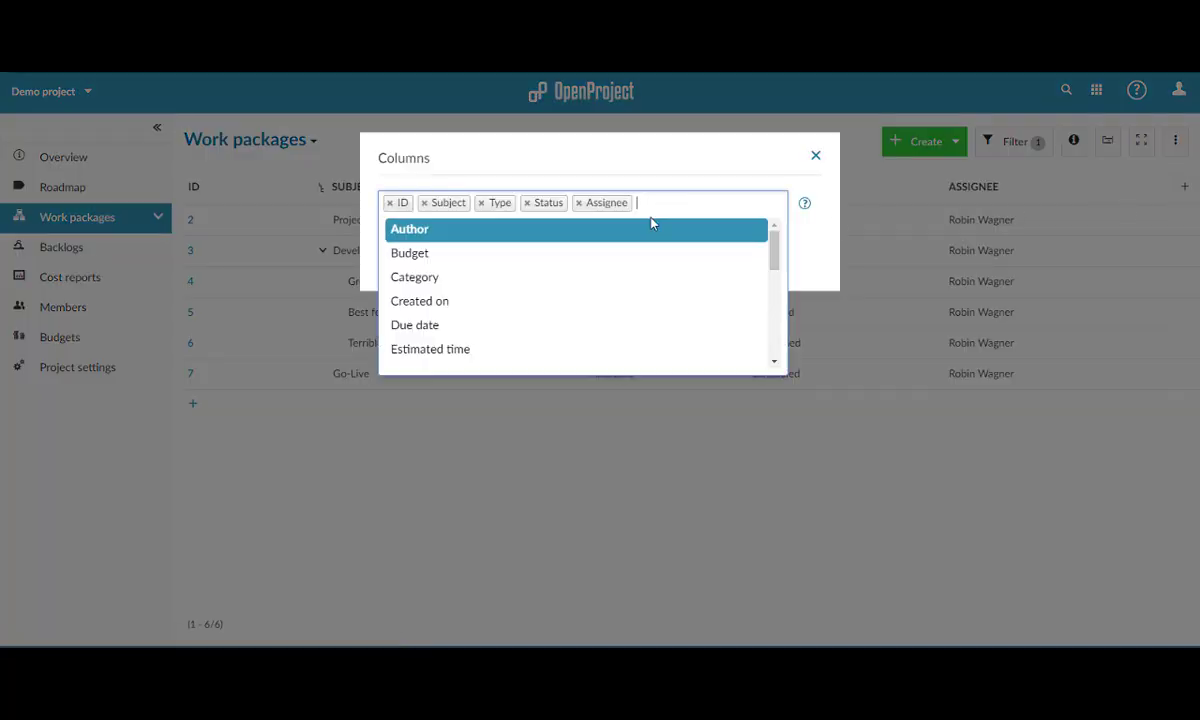
pyautogui.click(624, 254)
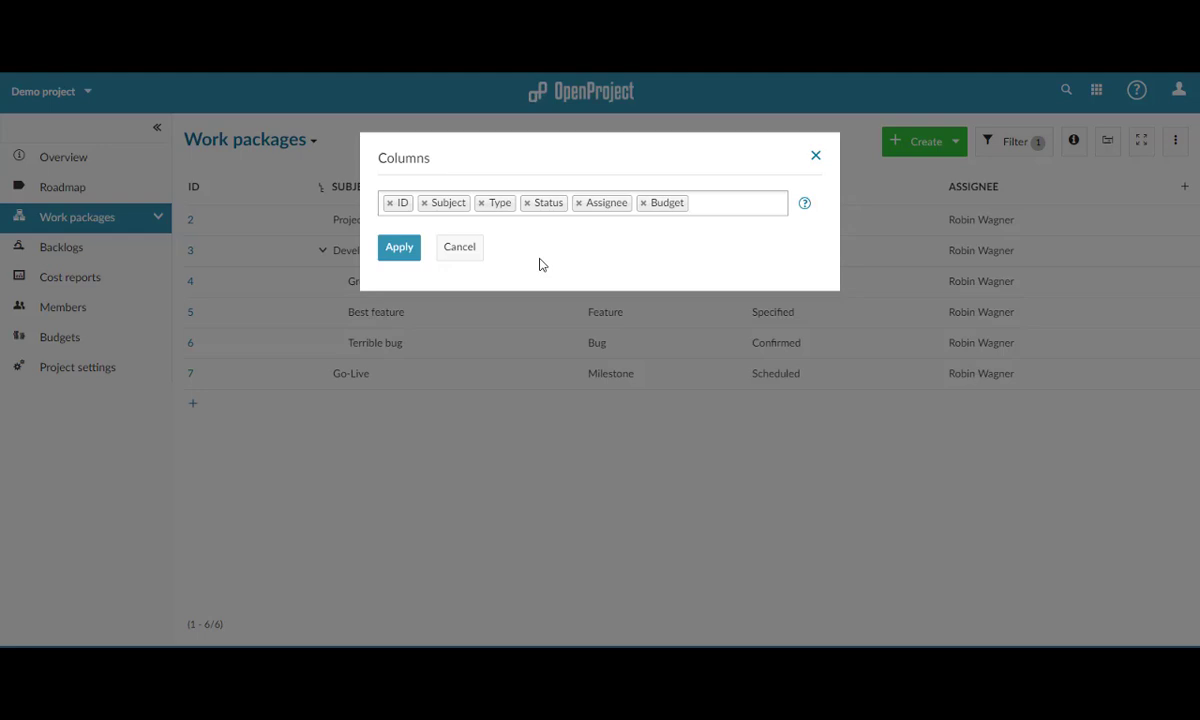
pyautogui.click(406, 256)
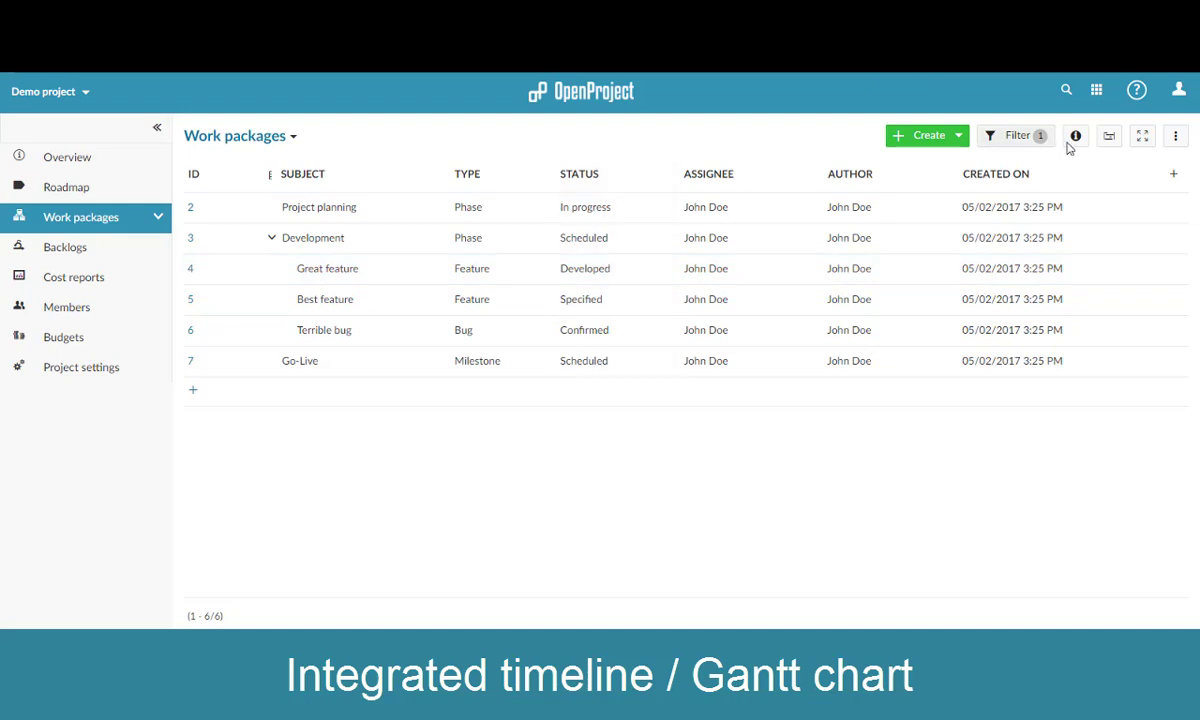
# Show the Gantt timeline, try a Status is Scheduled filter, then reset Status to open
pyautogui.click(1101, 143)
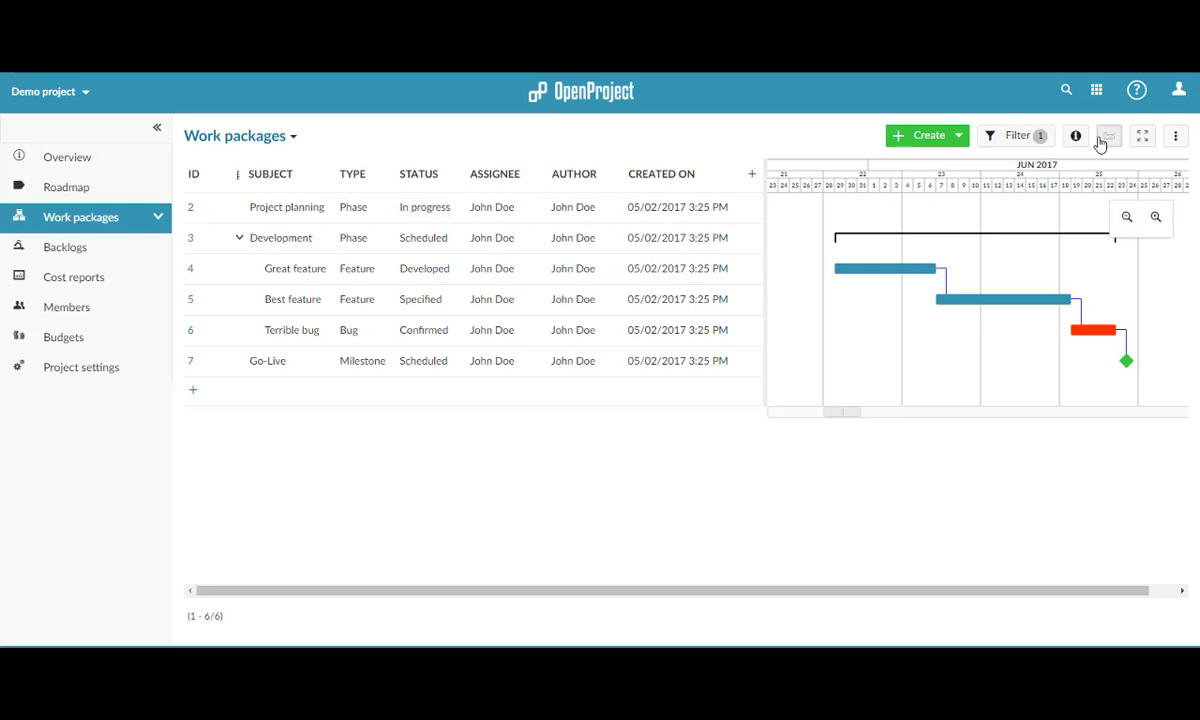
pyautogui.click(994, 140)
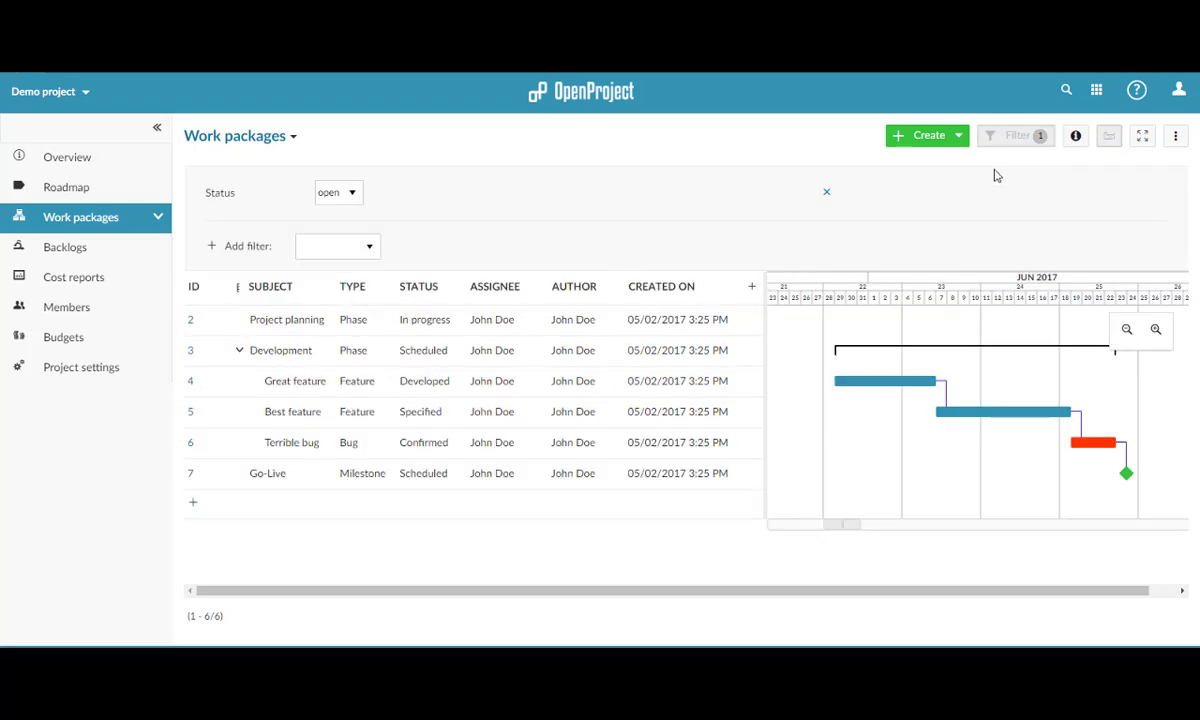
pyautogui.click(352, 196)
pyautogui.click(338, 223)
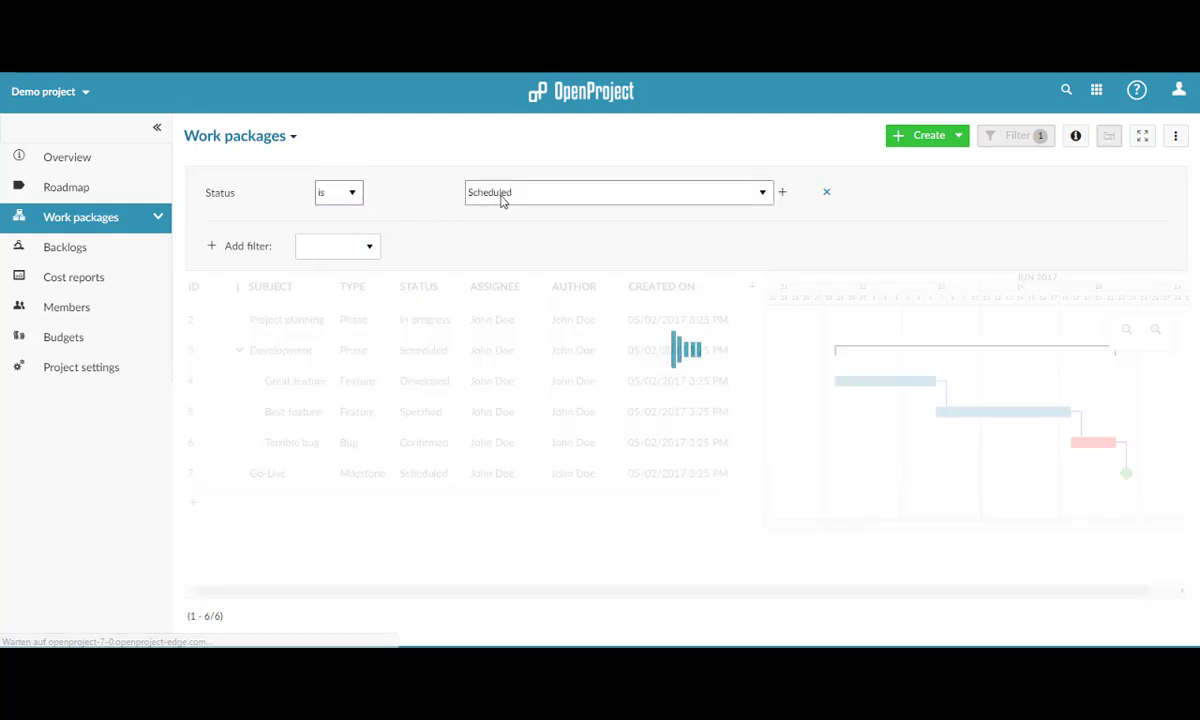
pyautogui.click(351, 196)
pyautogui.click(327, 212)
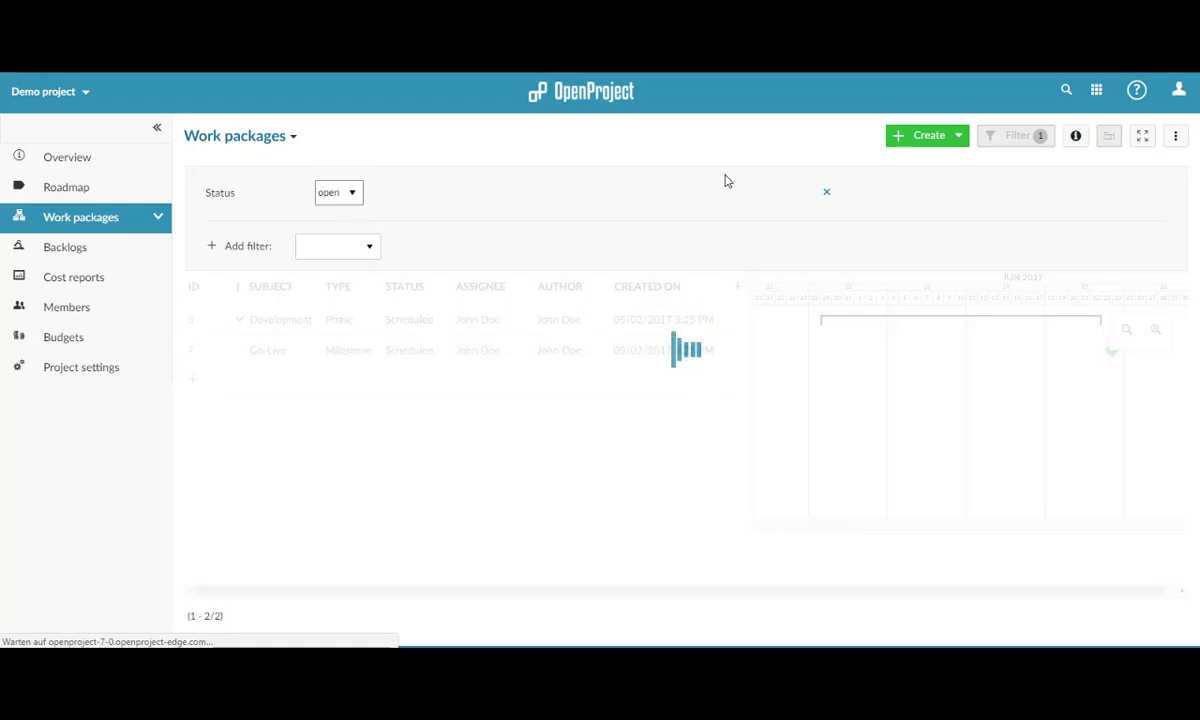
pyautogui.click(1012, 141)
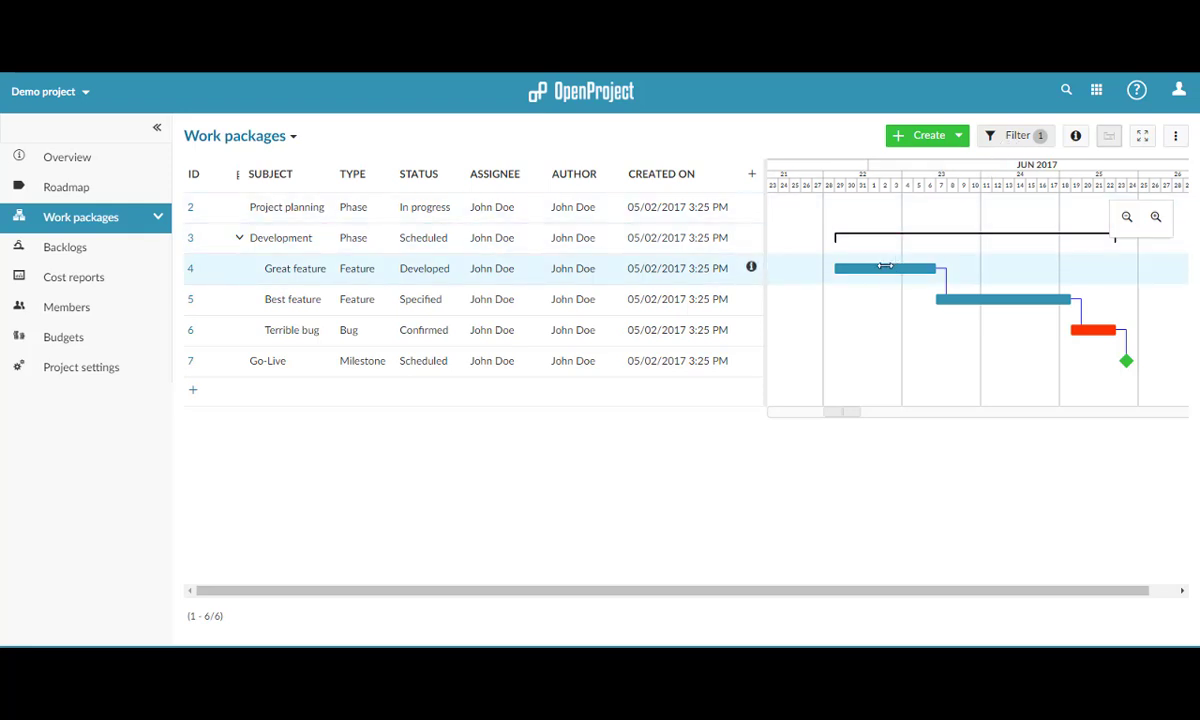
# Drag Great feature later in June, zoom the timeline out to months, then back to days
pyautogui.moveTo(885, 266)
pyautogui.moveTo(885, 266); pyautogui.dragTo(914, 266)
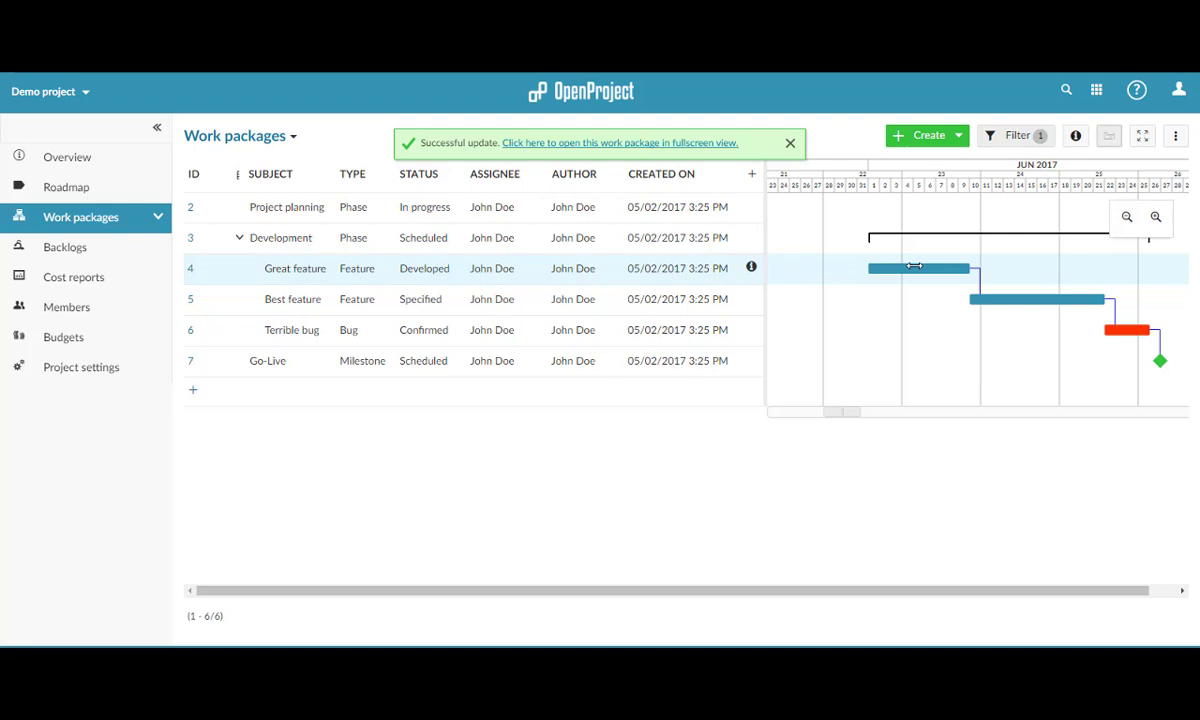
pyautogui.click(1126, 230)
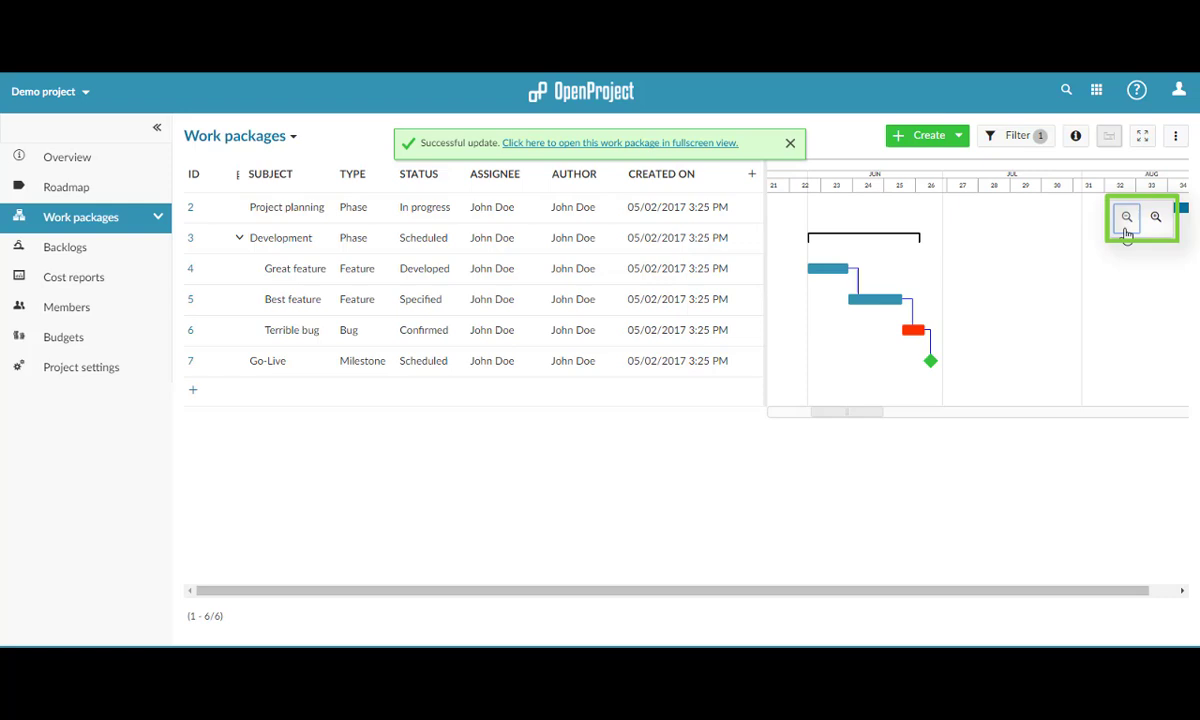
pyautogui.click(1126, 230)
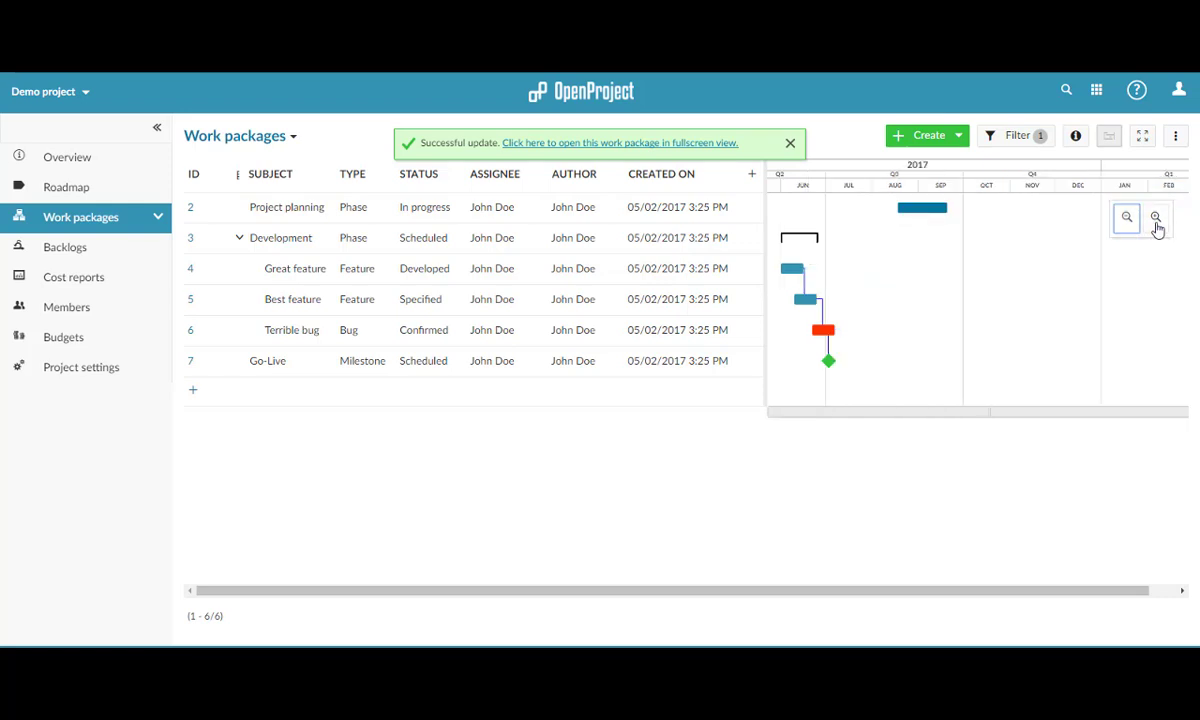
pyautogui.click(1156, 226)
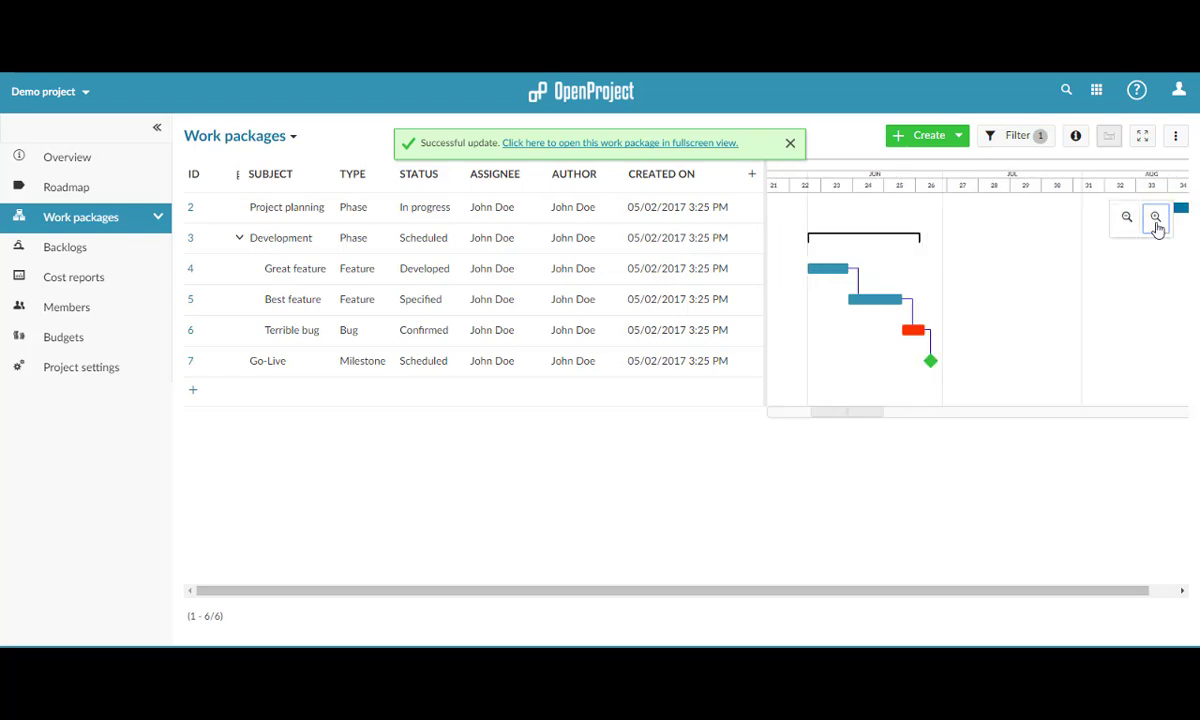
pyautogui.click(1156, 226)
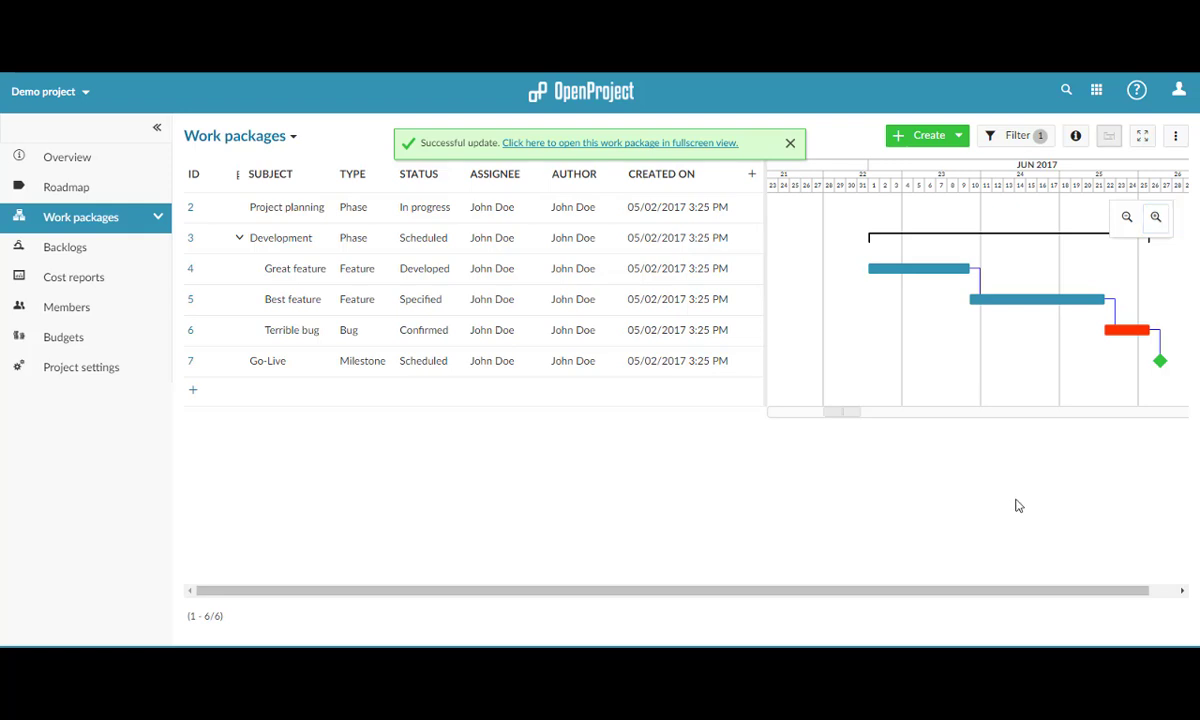
# Add Best feature as a follower of Great feature and drag Great feature's bar later
pyautogui.rightClick(913, 270)
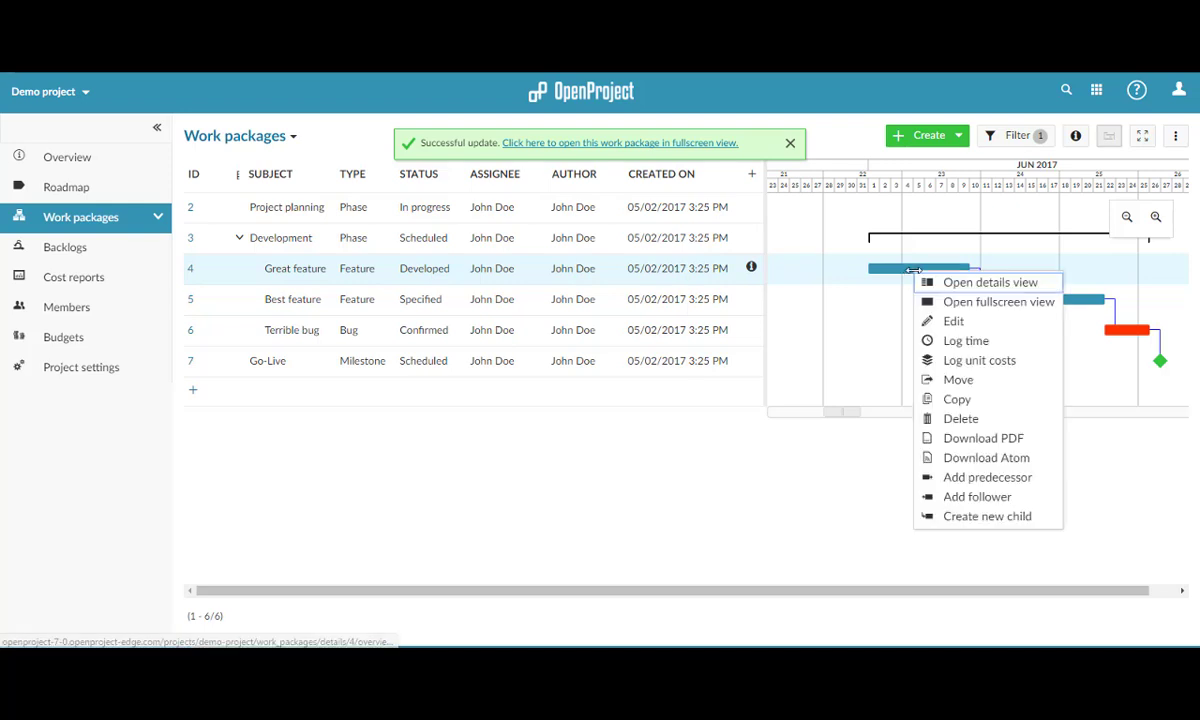
pyautogui.click(980, 497)
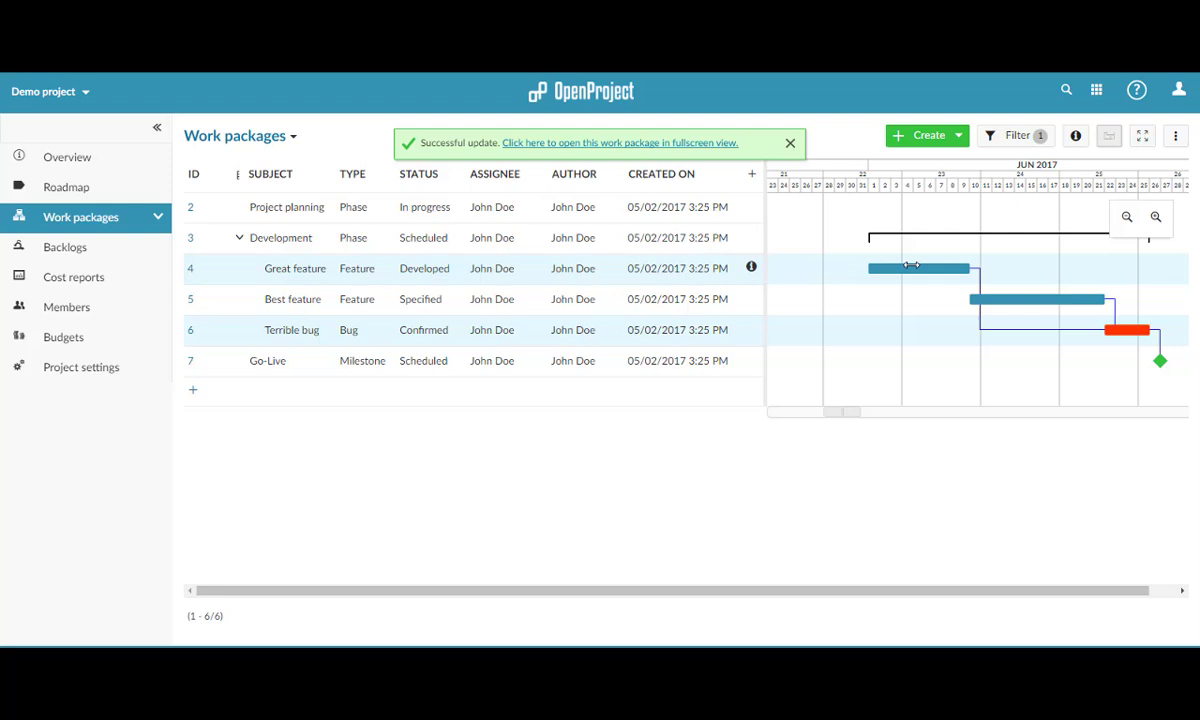
pyautogui.moveTo(910, 265); pyautogui.dragTo(965, 266)
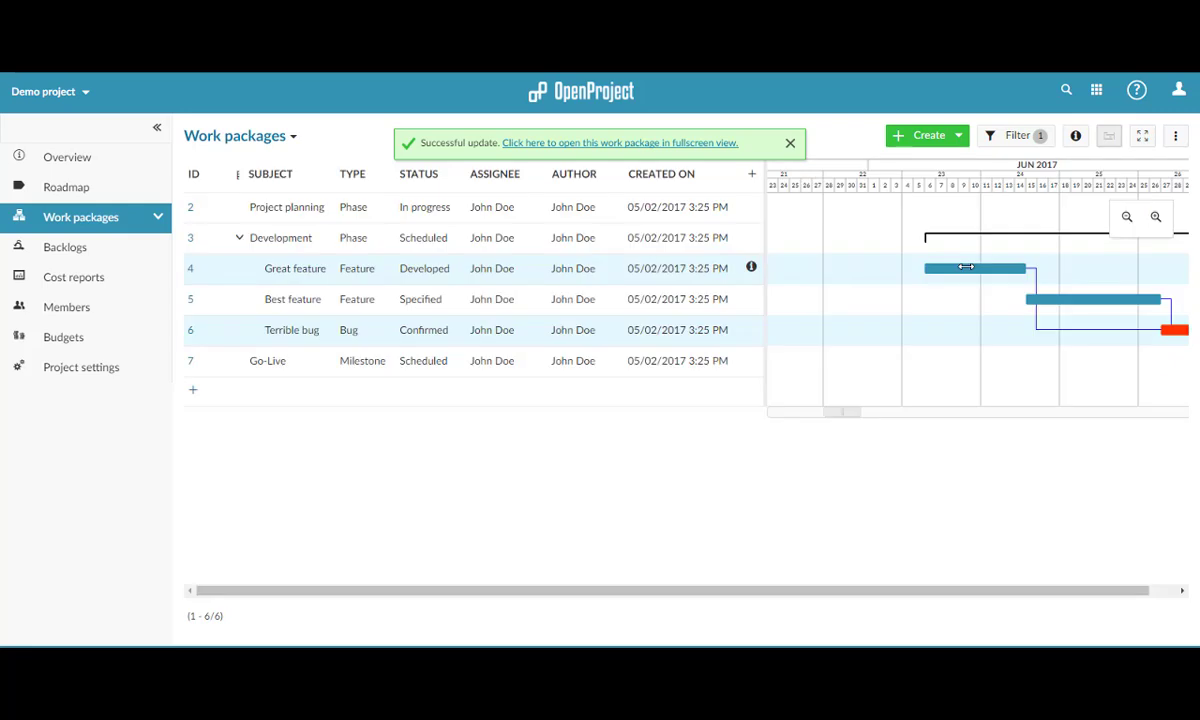
# Save the current view as the private query 'Timeline view' and reopen it from Private queries
pyautogui.click(793, 145)
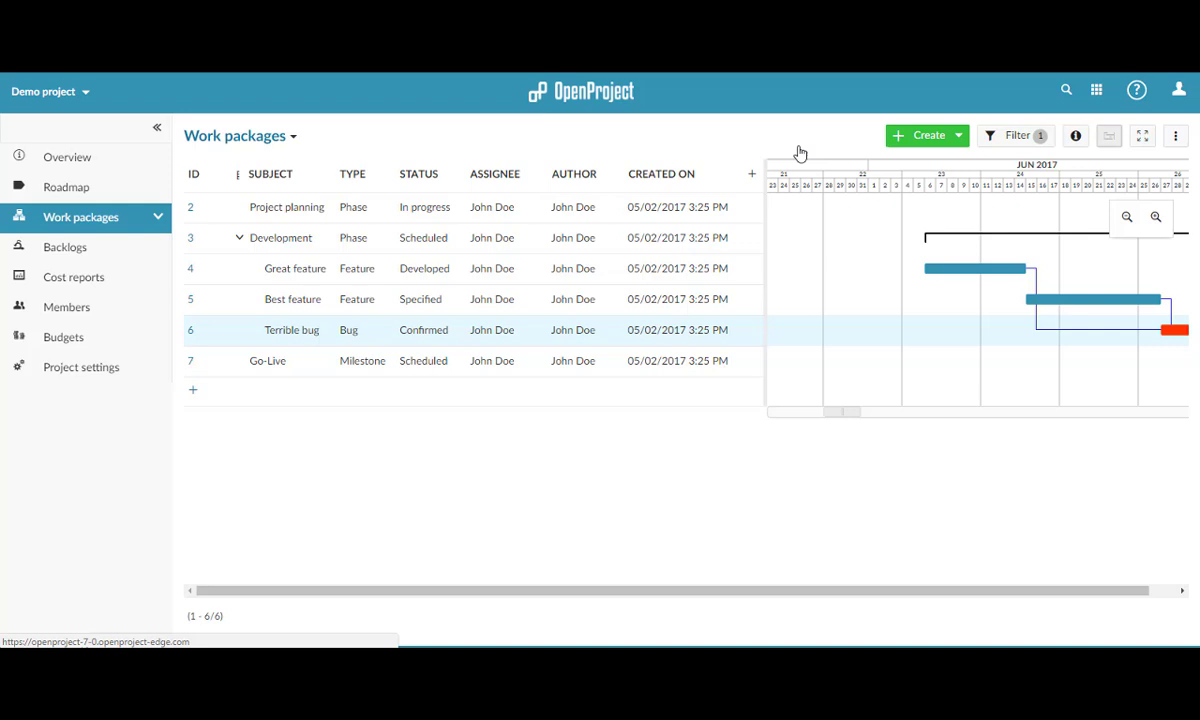
pyautogui.click(1172, 139)
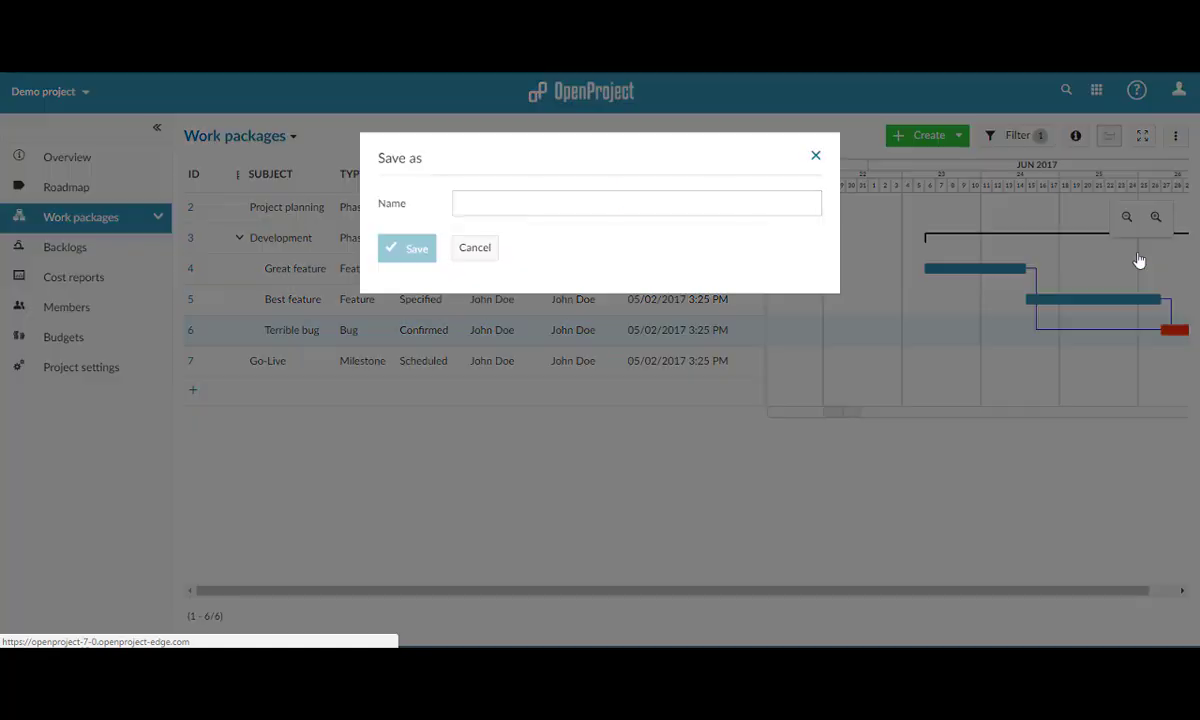
pyautogui.click(1139, 256)
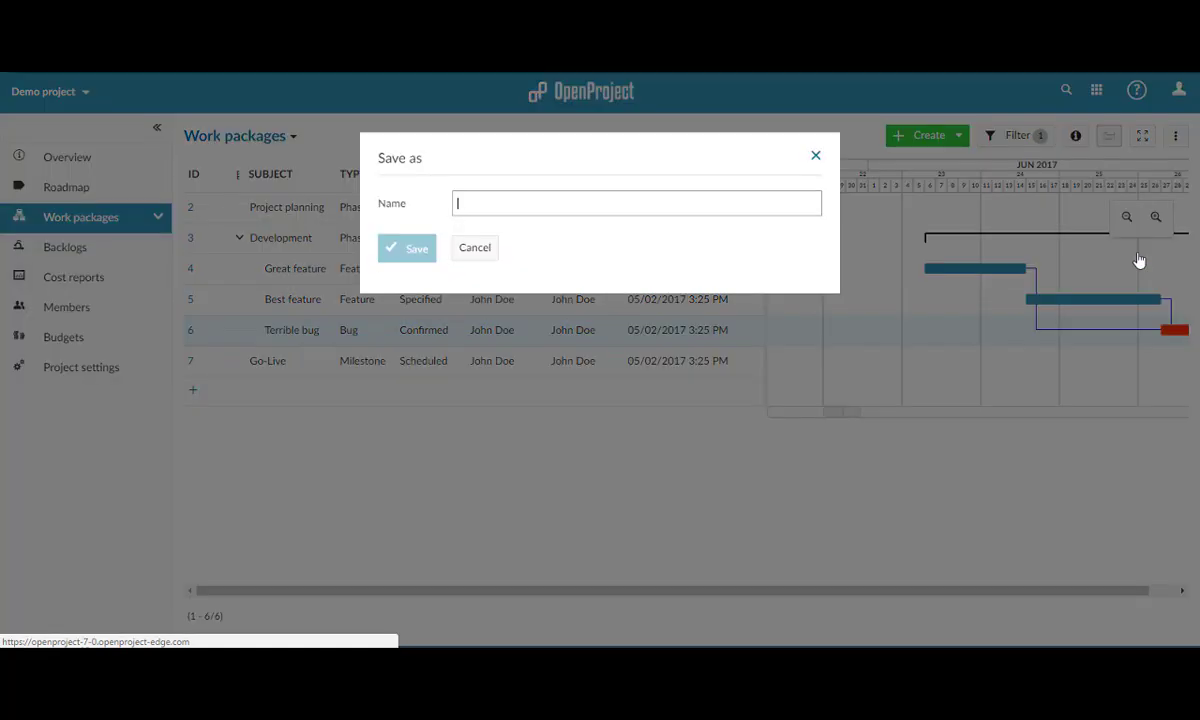
pyautogui.write('Timeline view')
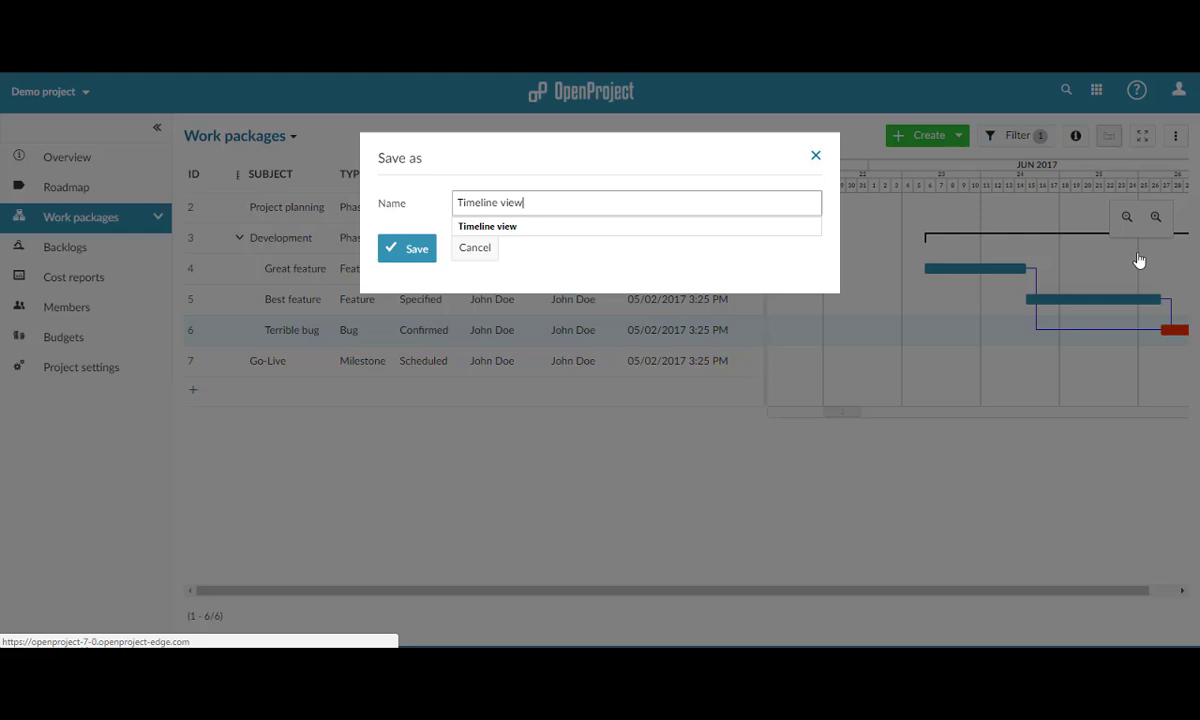
pyautogui.click(428, 250)
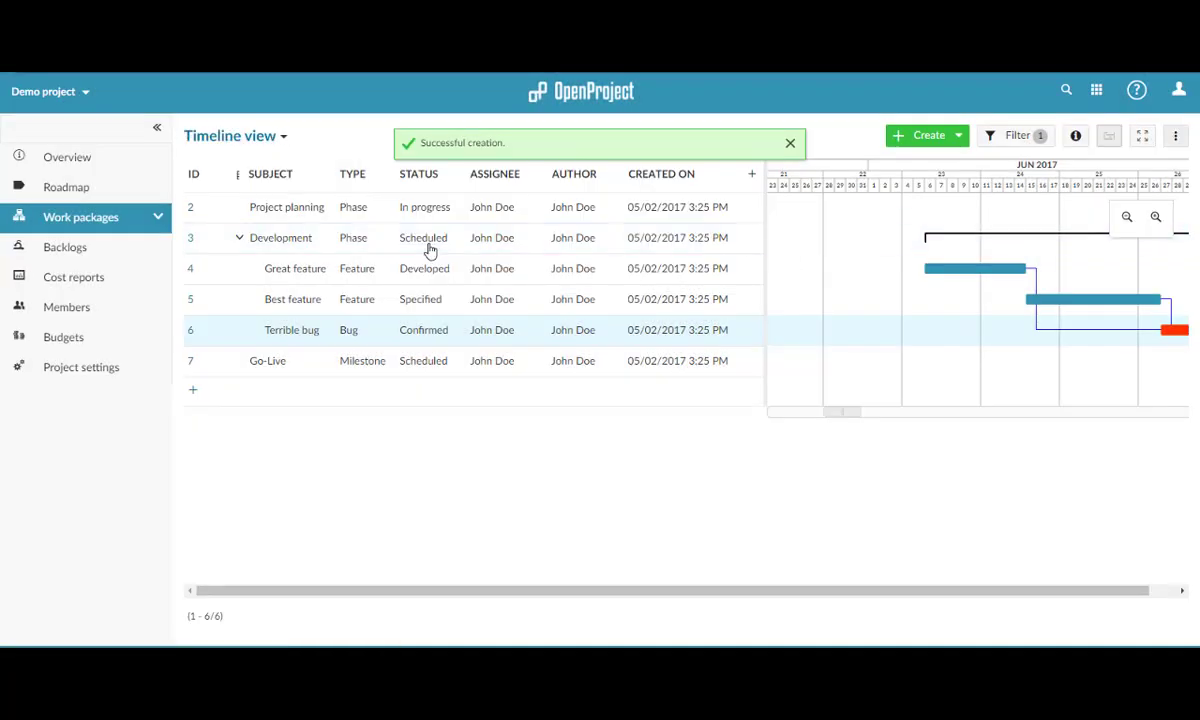
pyautogui.click(246, 137)
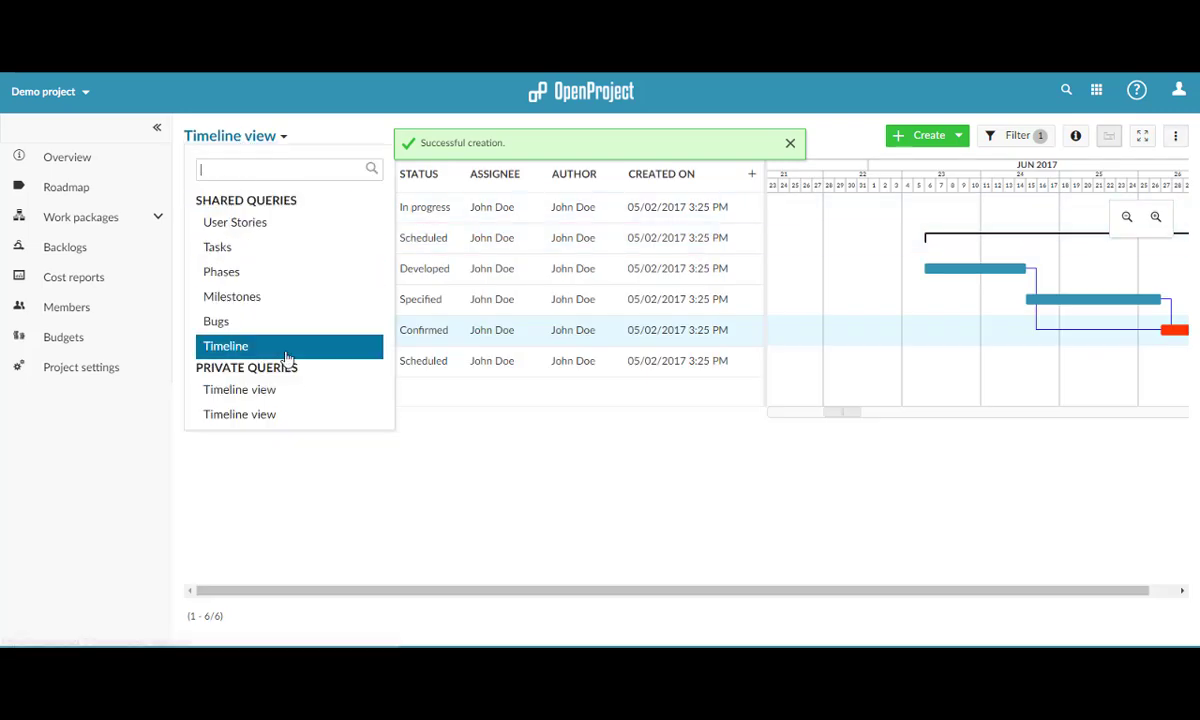
pyautogui.click(303, 391)
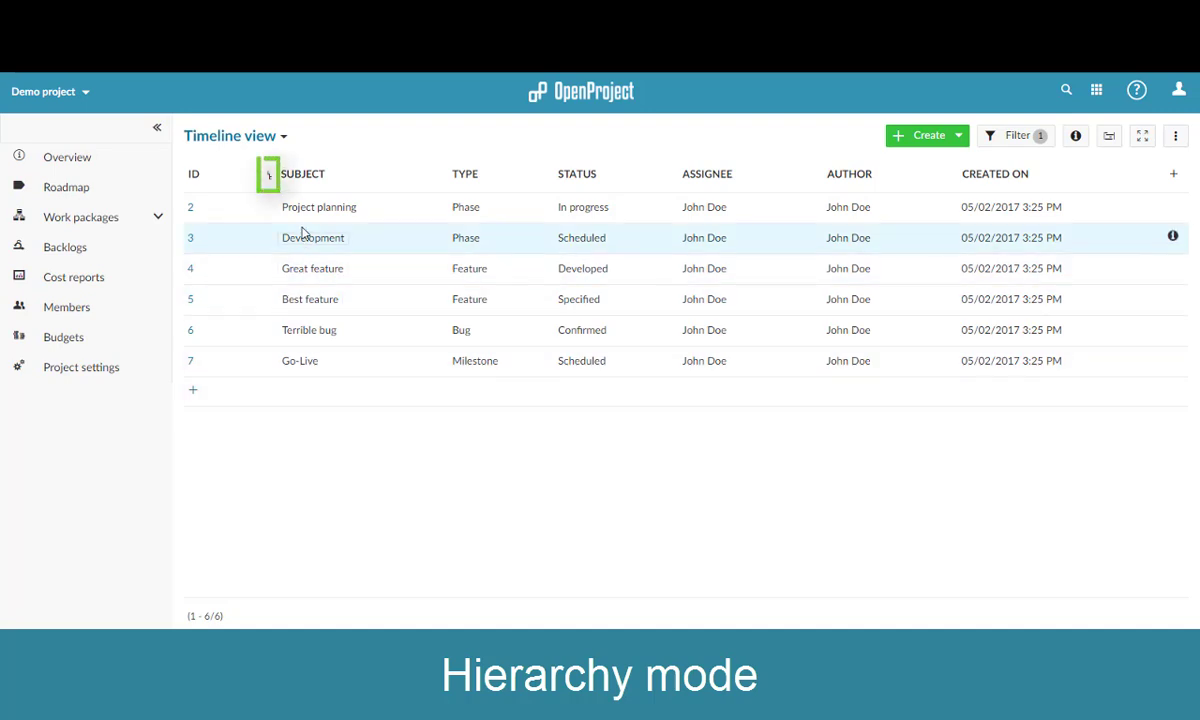
# Show the Timeline view as a hierarchy, collapsing and re-expanding the Development phase
pyautogui.click(268, 177)
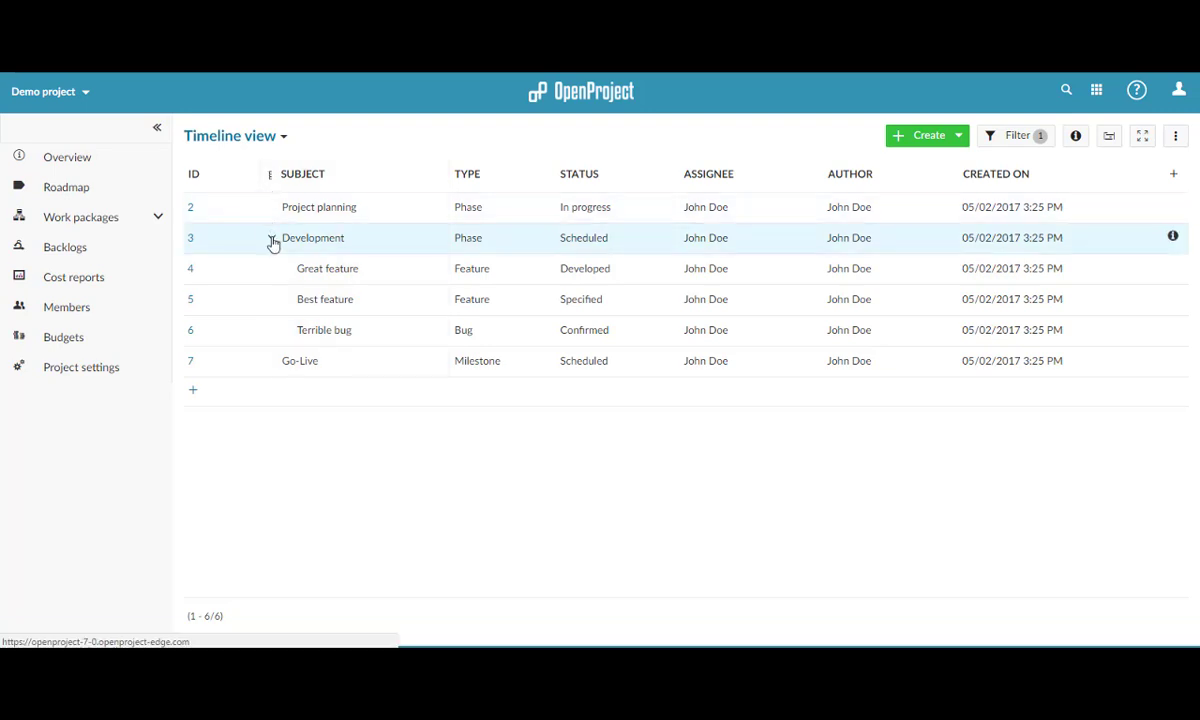
pyautogui.click(272, 242)
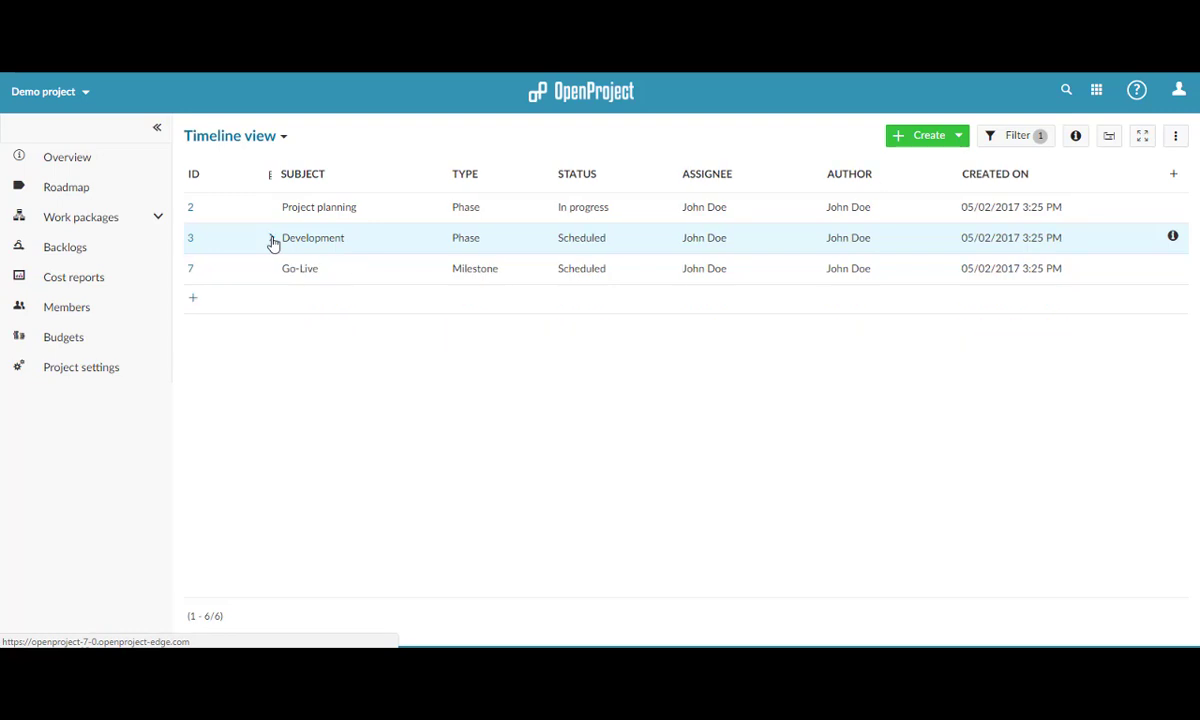
pyautogui.click(272, 242)
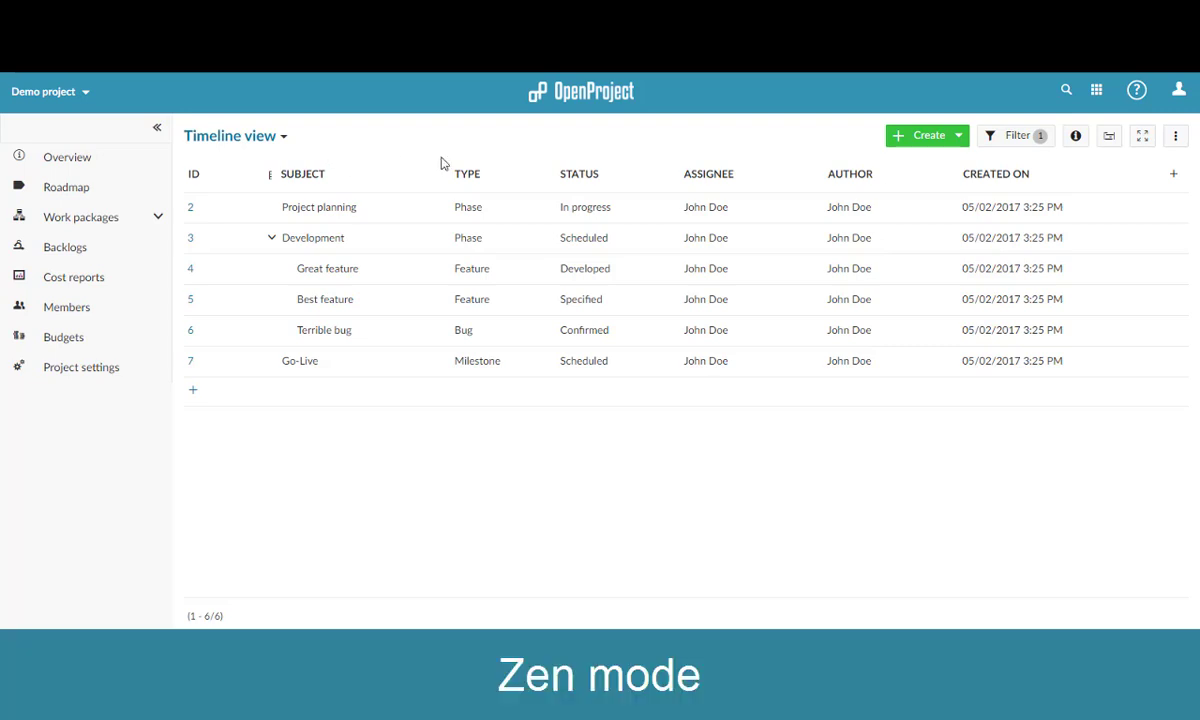
# Switch the work package table into Zen mode and back out
pyautogui.click(1136, 143)
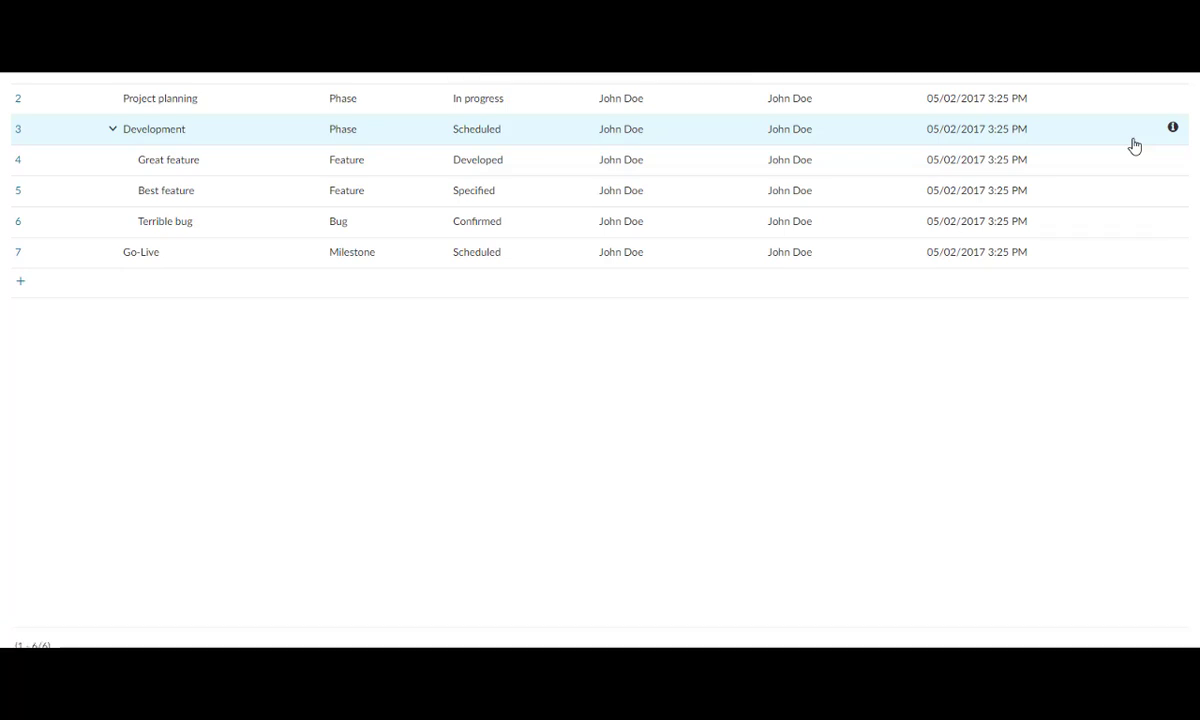
pyautogui.click(1133, 92)
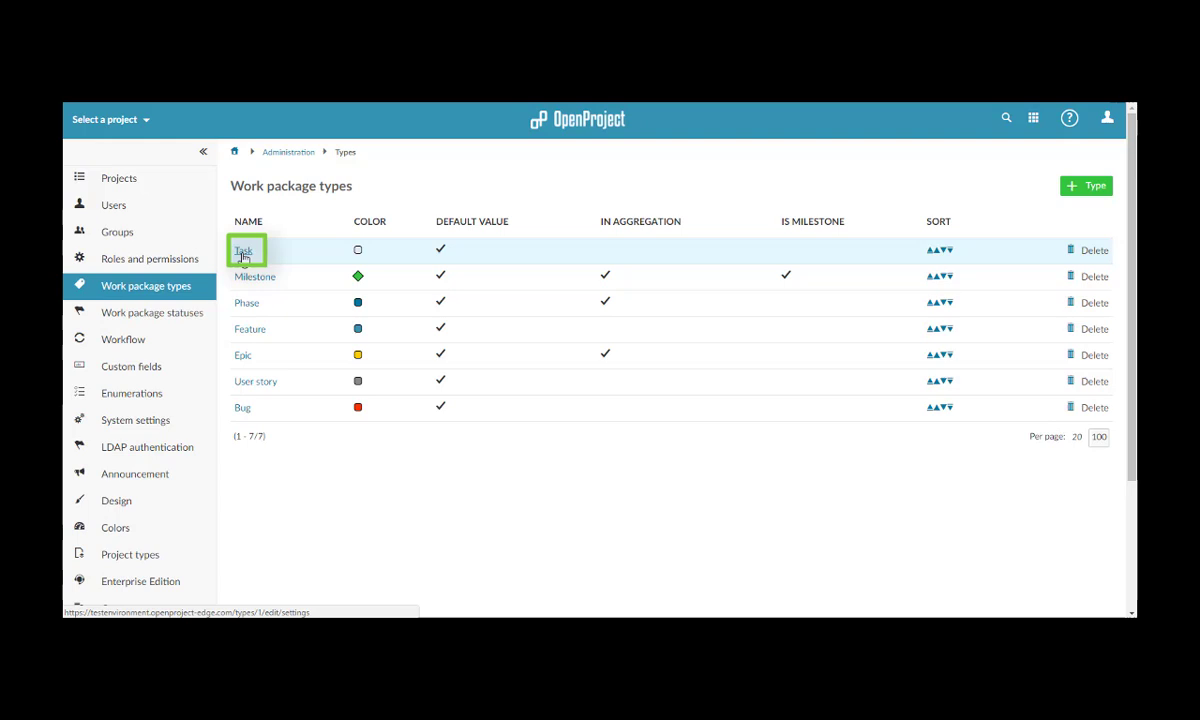
# Open the Task type and bring up its Form configuration
pyautogui.click(243, 257)
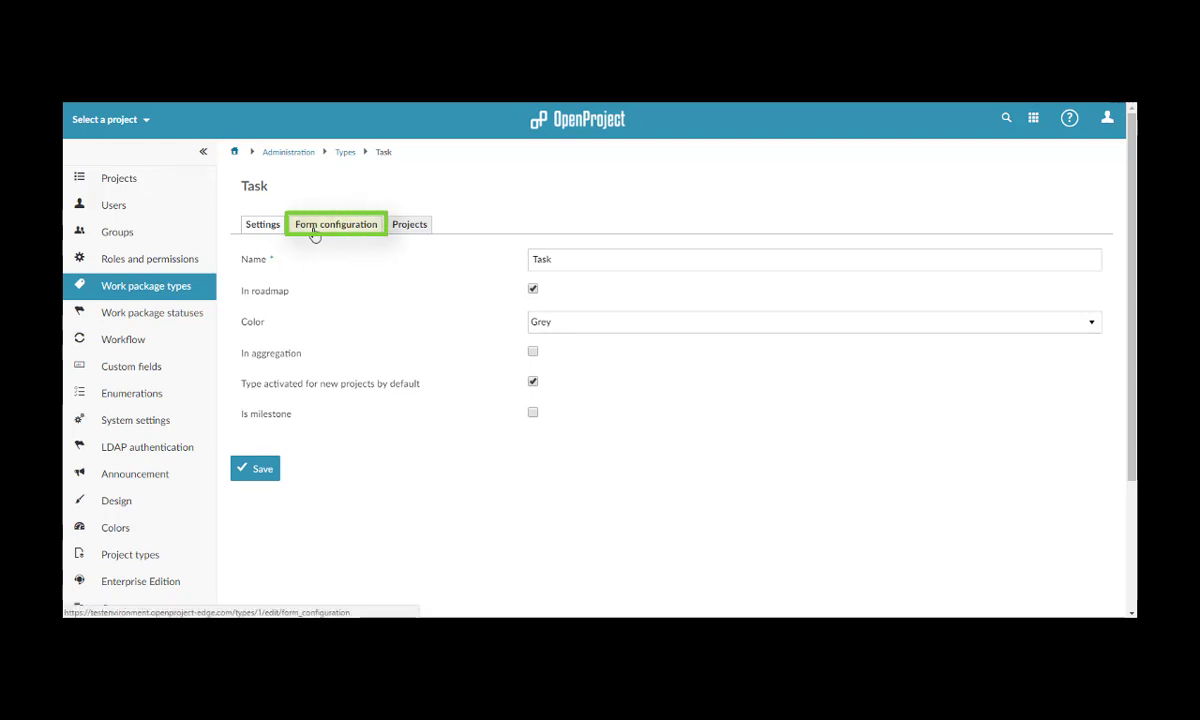
pyautogui.click(313, 230)
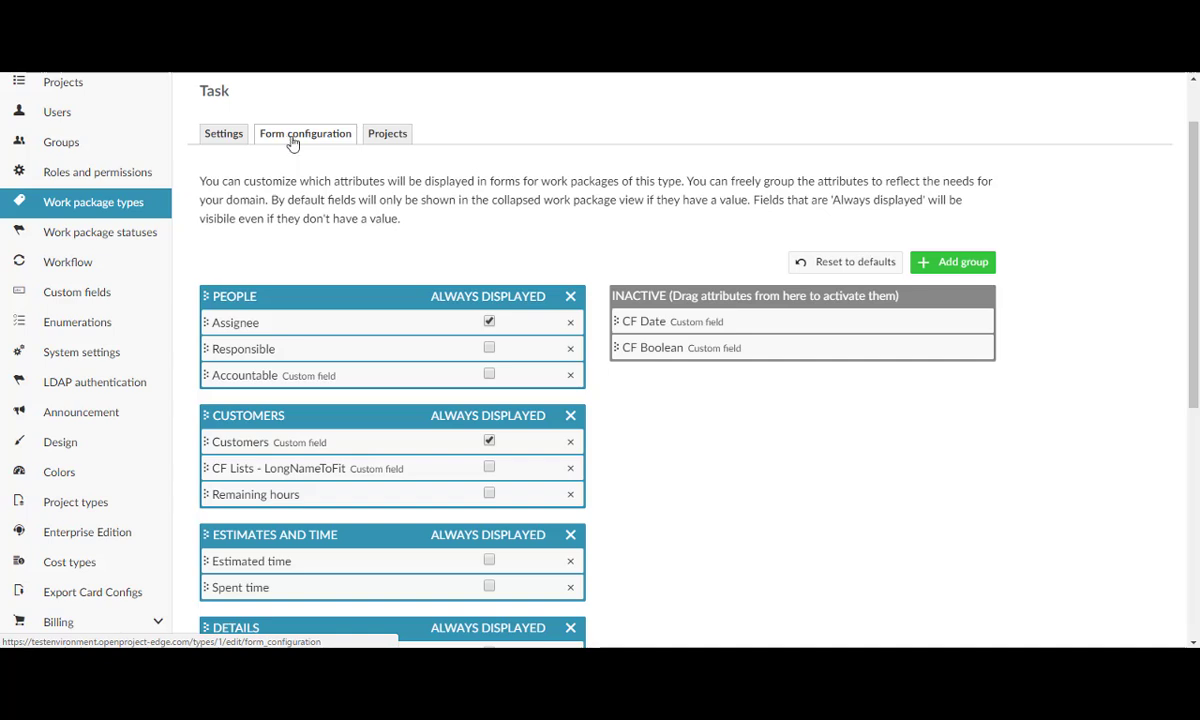
# Rename the People attribute group to Persons
pyautogui.scroll(-3, 292, 200)
pyautogui.click(258, 147)
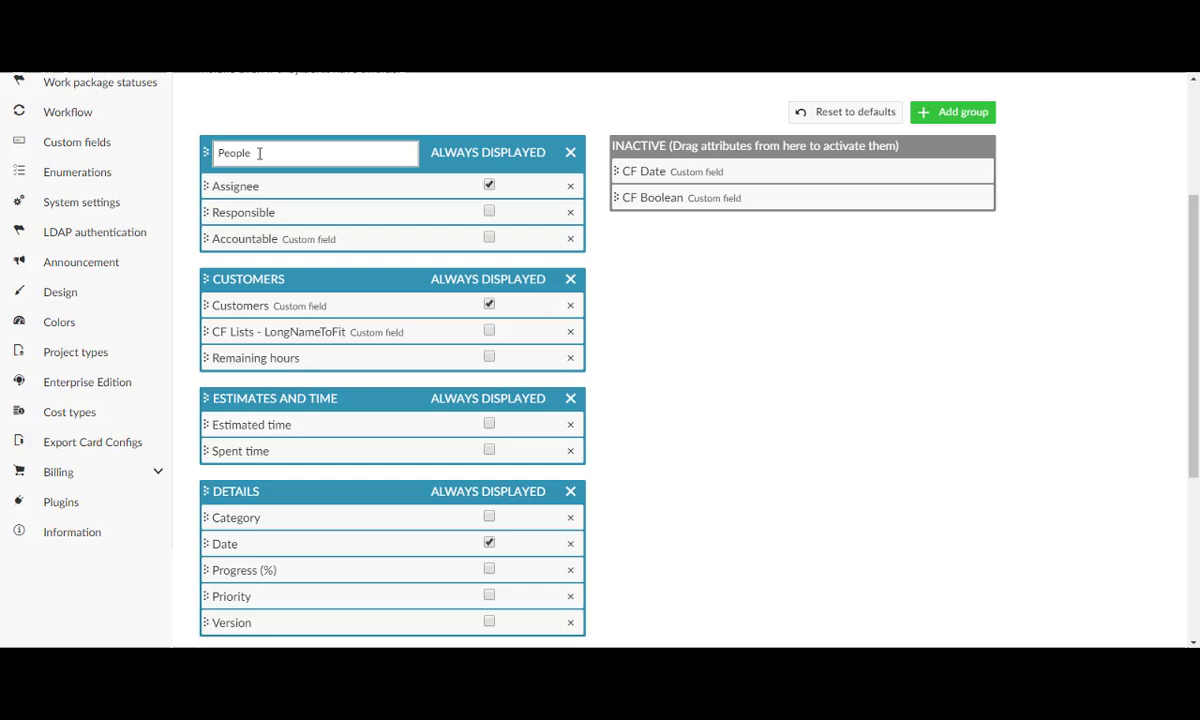
pyautogui.press('BackSpace')
pyautogui.press('BackSpace')
pyautogui.press('BackSpace')
pyautogui.press('BackSpace')
pyautogui.press('BackSpace')
pyautogui.press('BackSpace')
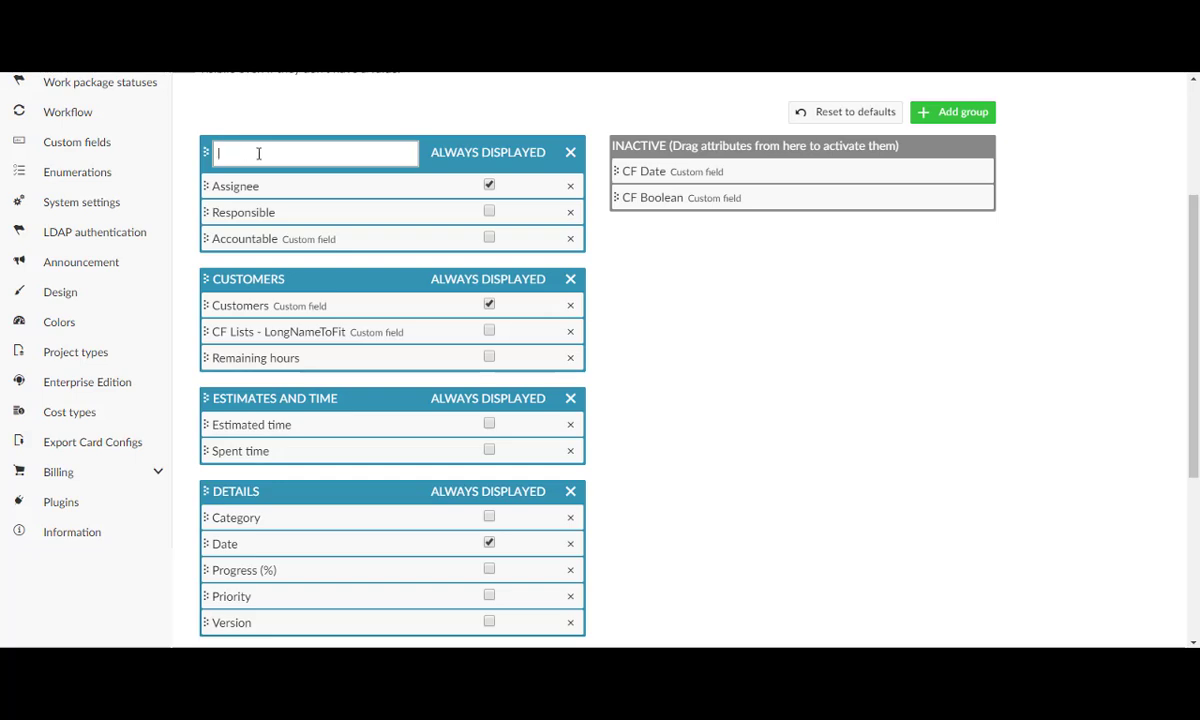
pyautogui.write('Persons')
pyautogui.press('Return')
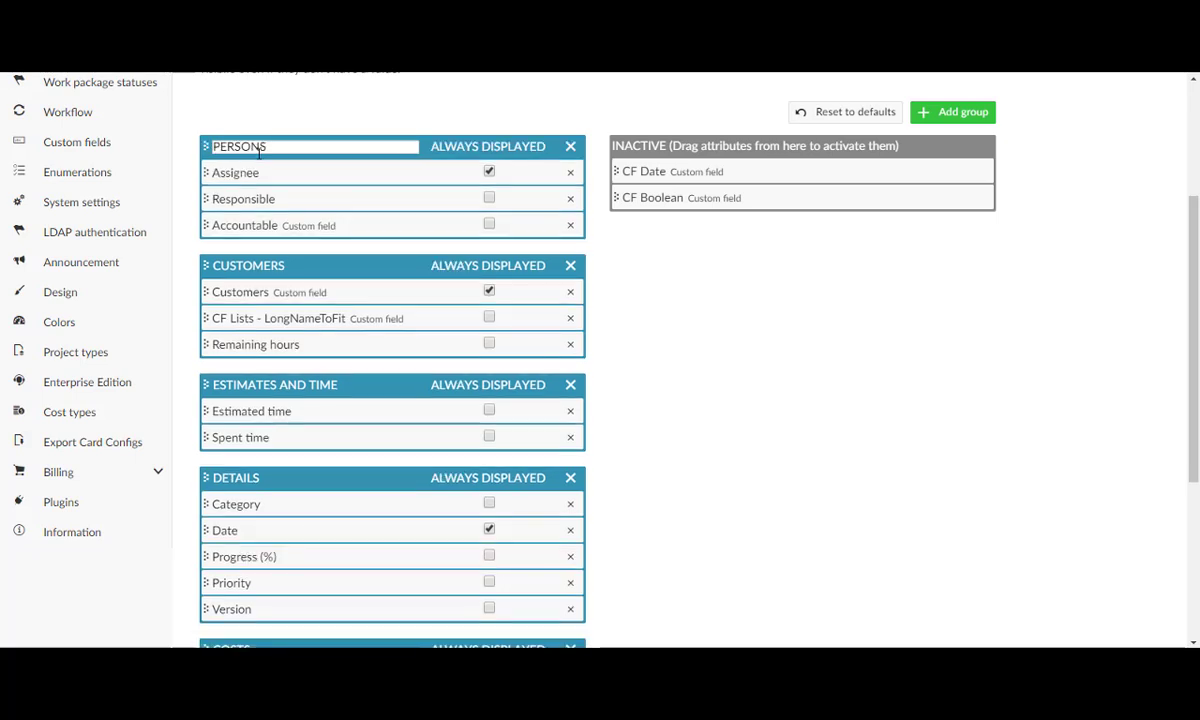
pyautogui.click(205, 142)
# Move Persons below Customers, put CF Date in Customers and CF Lists - LongNameToFit in Persons
pyautogui.moveTo(205, 142); pyautogui.dragTo(208, 295)
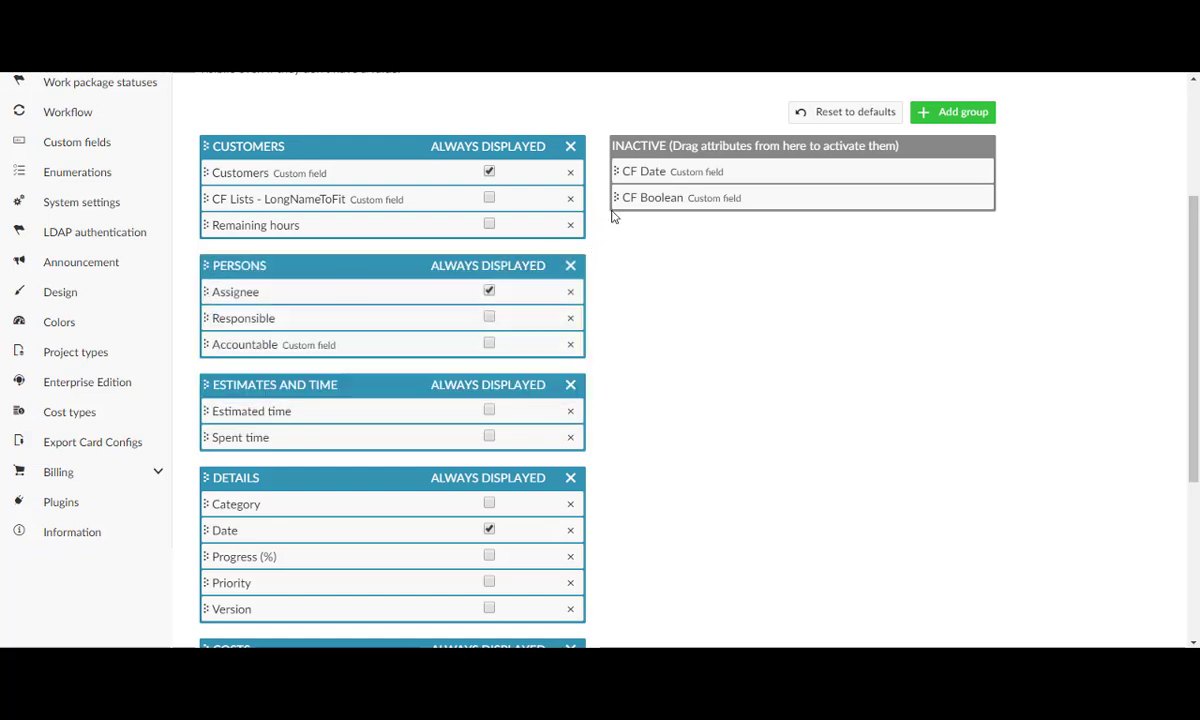
pyautogui.moveTo(616, 170)
pyautogui.mouseDown()
pyautogui.moveTo(624, 143)
pyautogui.moveTo(636, 145)
pyautogui.moveTo(528, 209)
pyautogui.moveTo(372, 260)
pyautogui.moveTo(305, 219)
pyautogui.mouseUp()
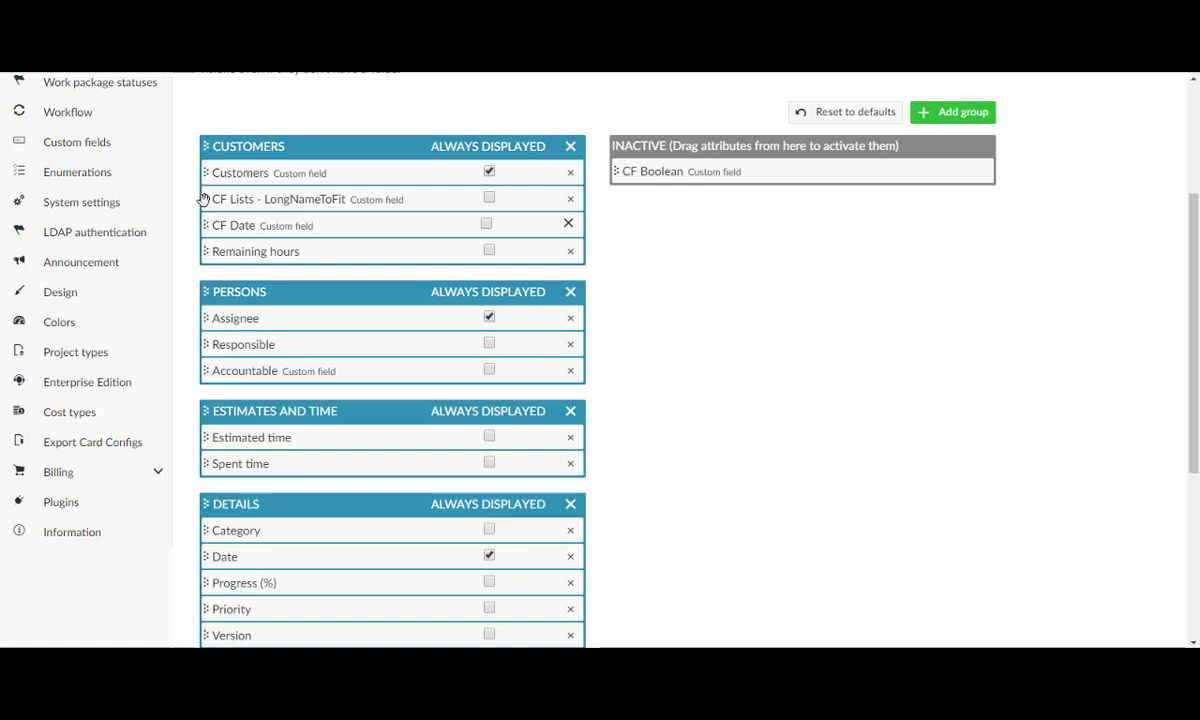
pyautogui.moveTo(203, 198); pyautogui.dragTo(206, 352)
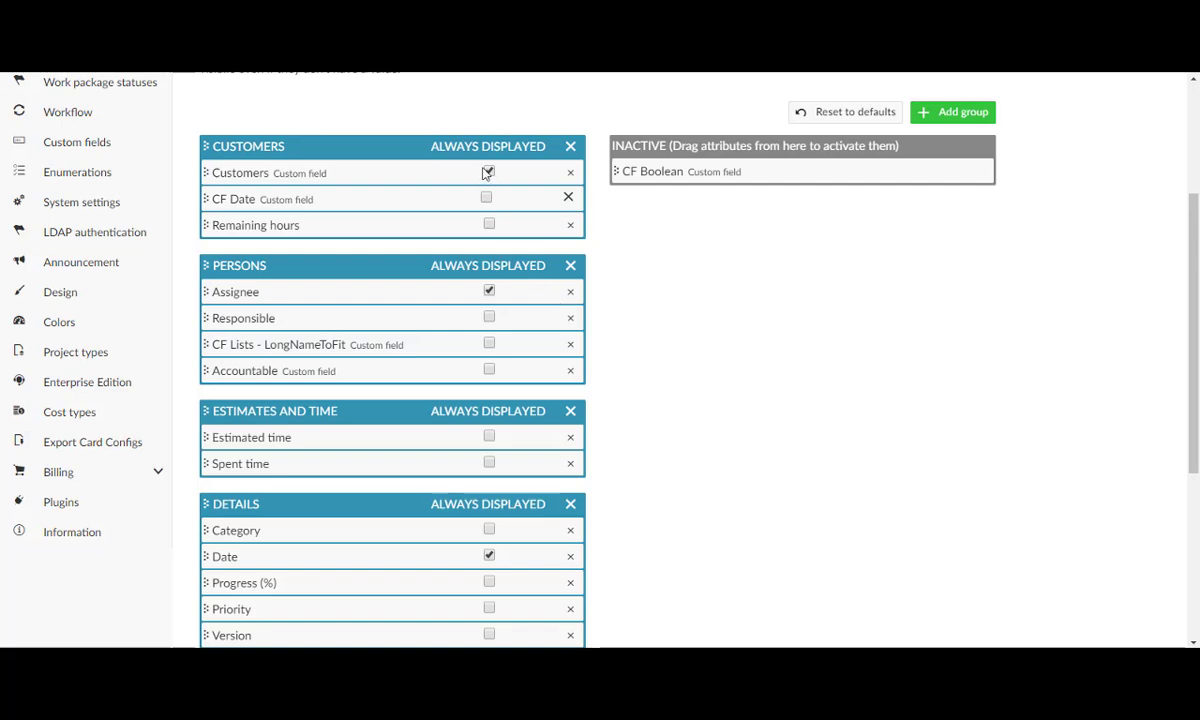
# Make Responsible and CF Lists - LongNameToFit always show on the form, even when empty
pyautogui.click(490, 316)
pyautogui.click(490, 345)
pyautogui.scroll(-1, 536, 343)
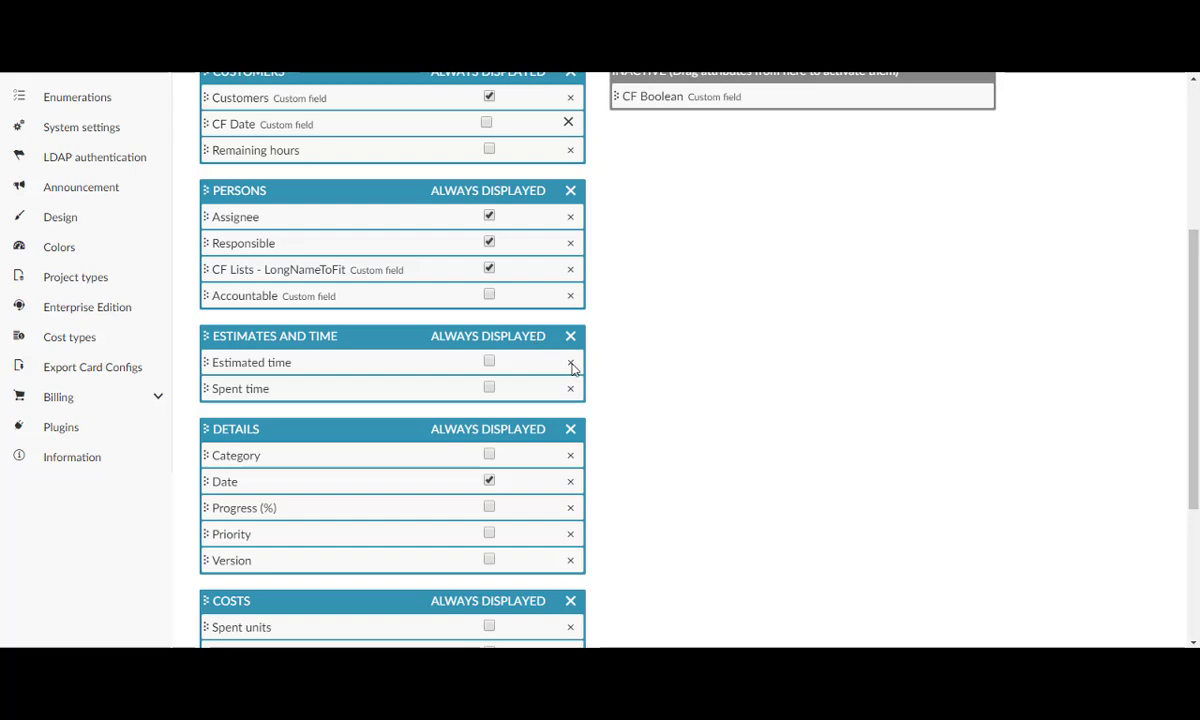
# Deactivate Estimated time and Progress (%), save the form configuration, and open the Create menu
pyautogui.click(570, 364)
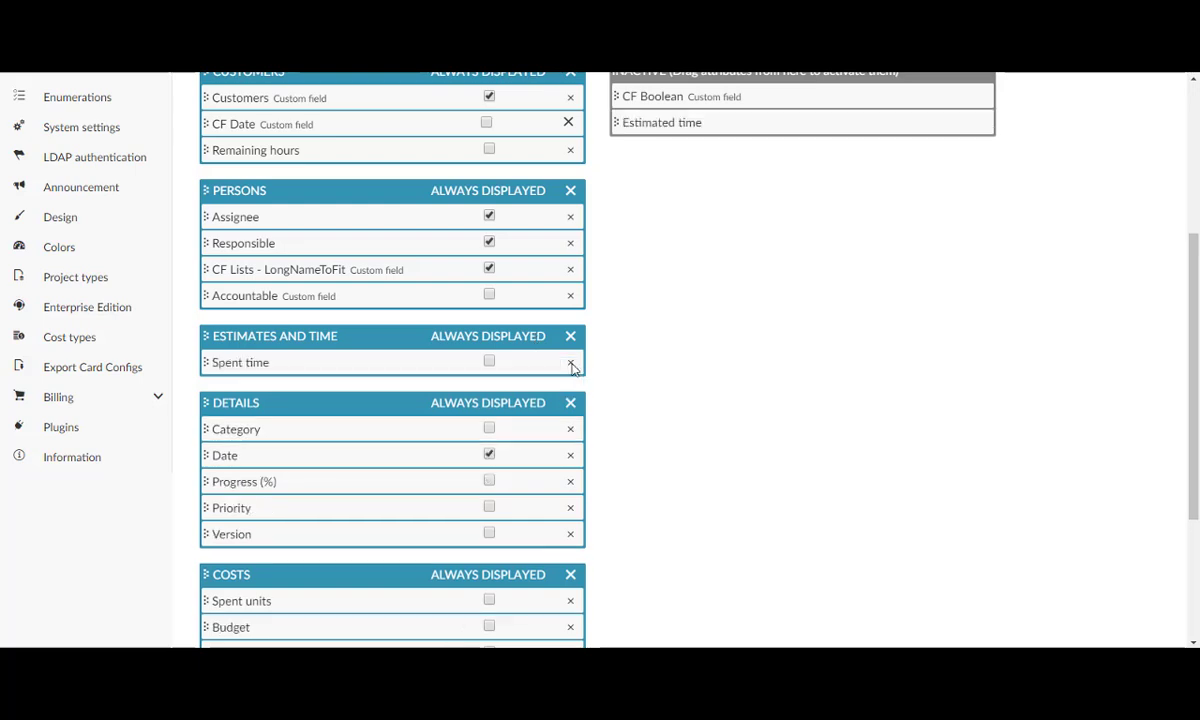
pyautogui.click(571, 482)
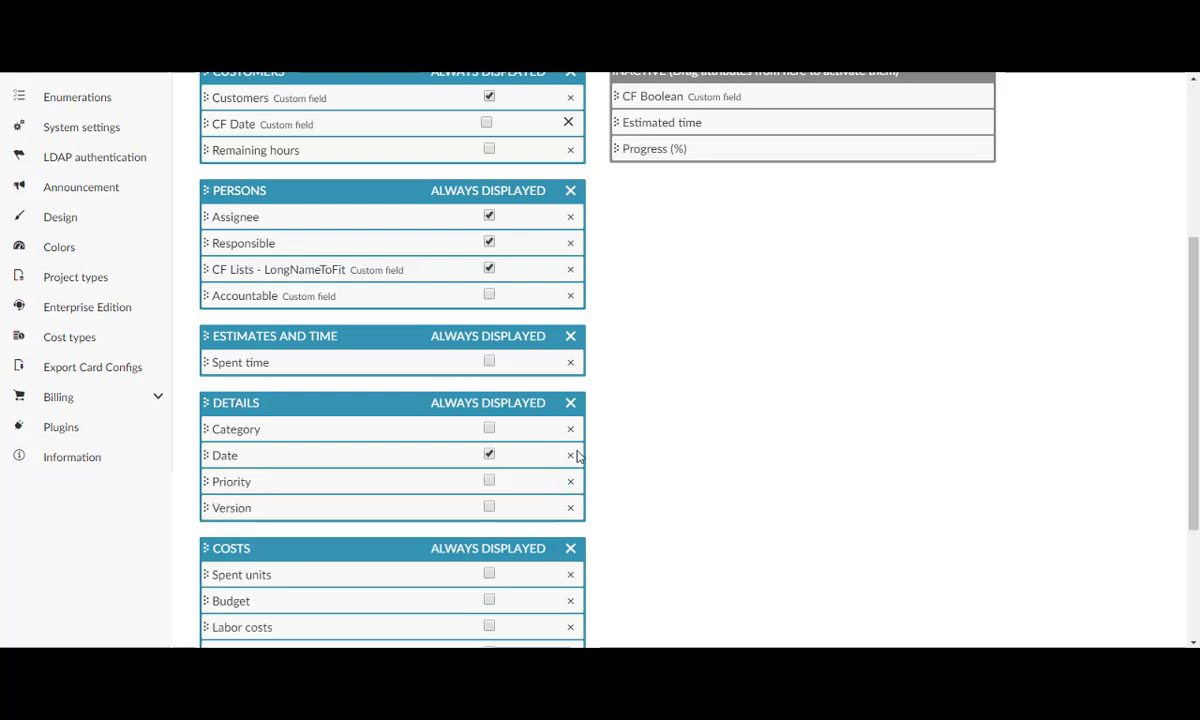
pyautogui.scroll(-3, 590, 411)
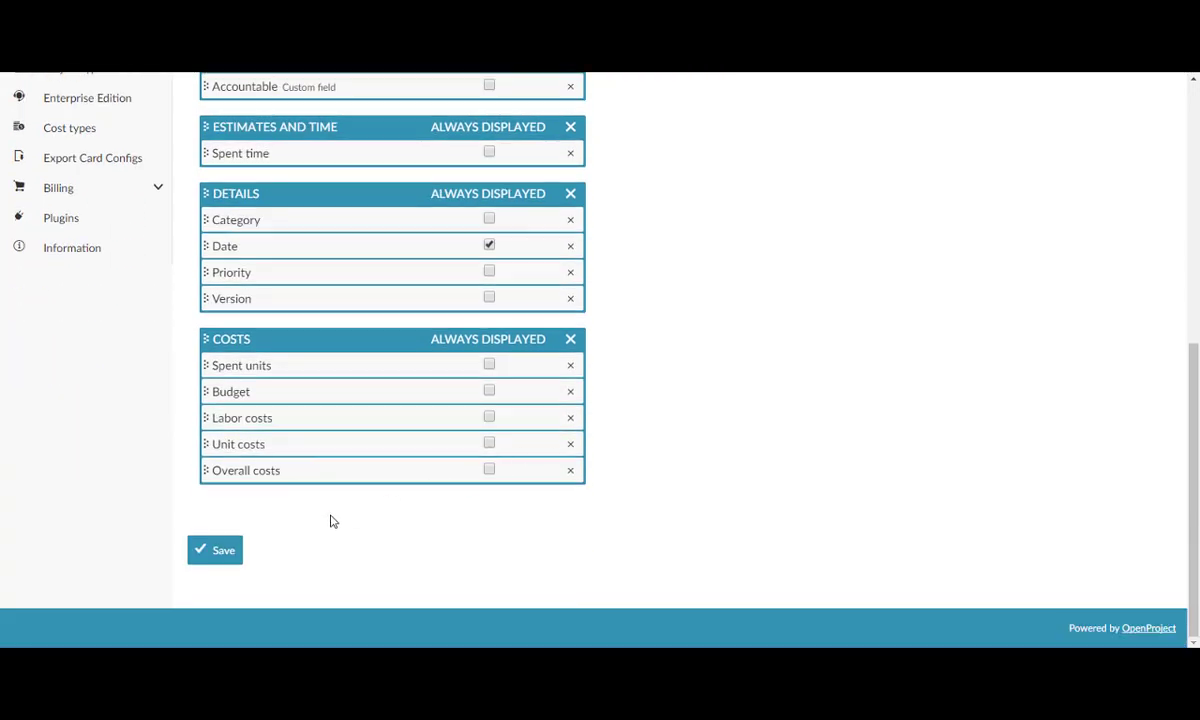
pyautogui.click(236, 551)
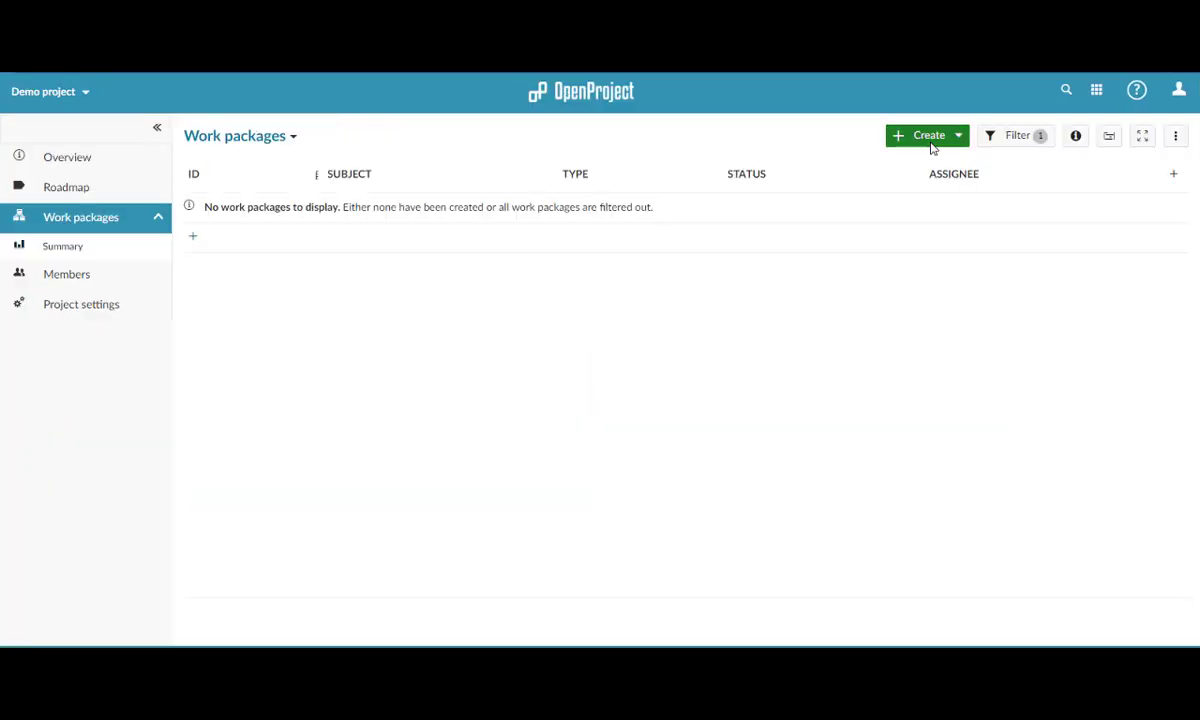
pyautogui.click(931, 147)
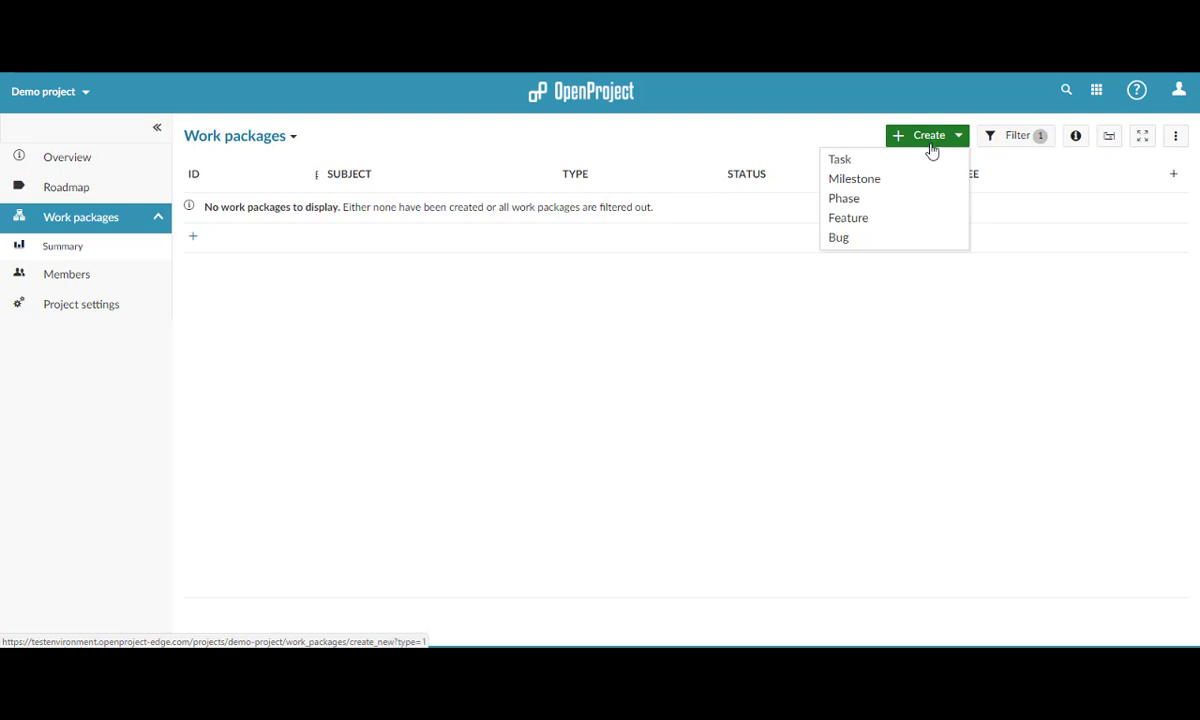
# Start a new Task in the Demo project and review its form, including the PERSONS section
pyautogui.click(931, 160)
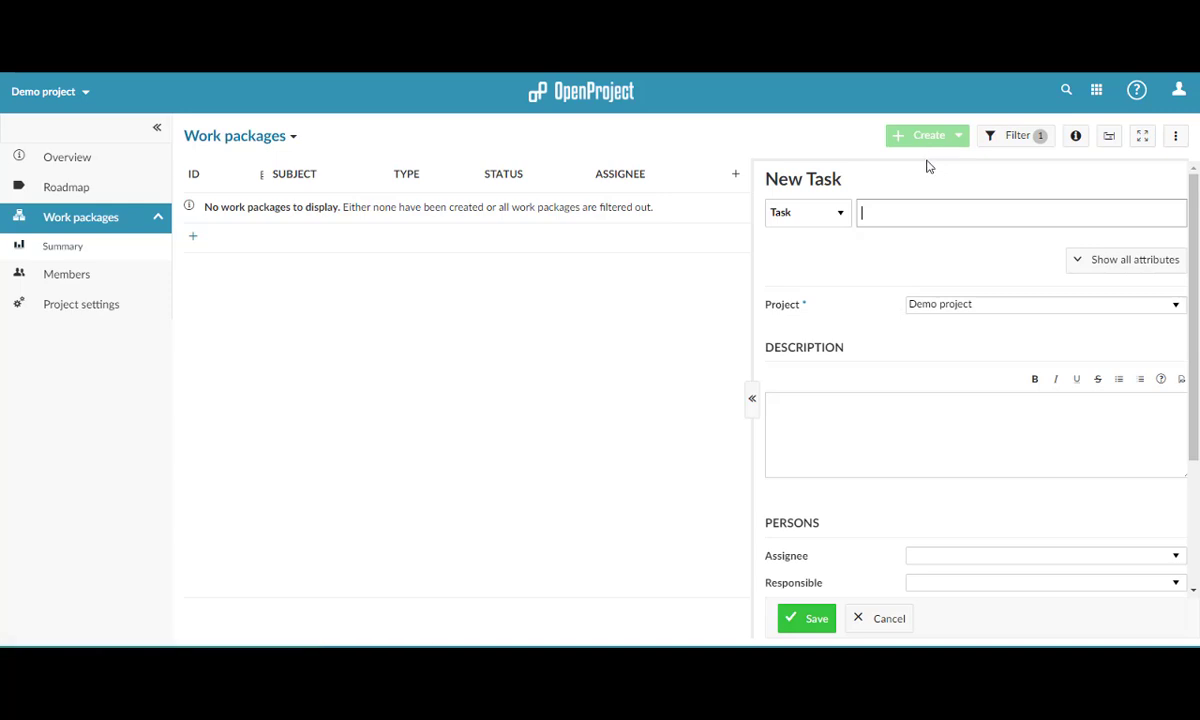
pyautogui.scroll(-2, 884, 389)
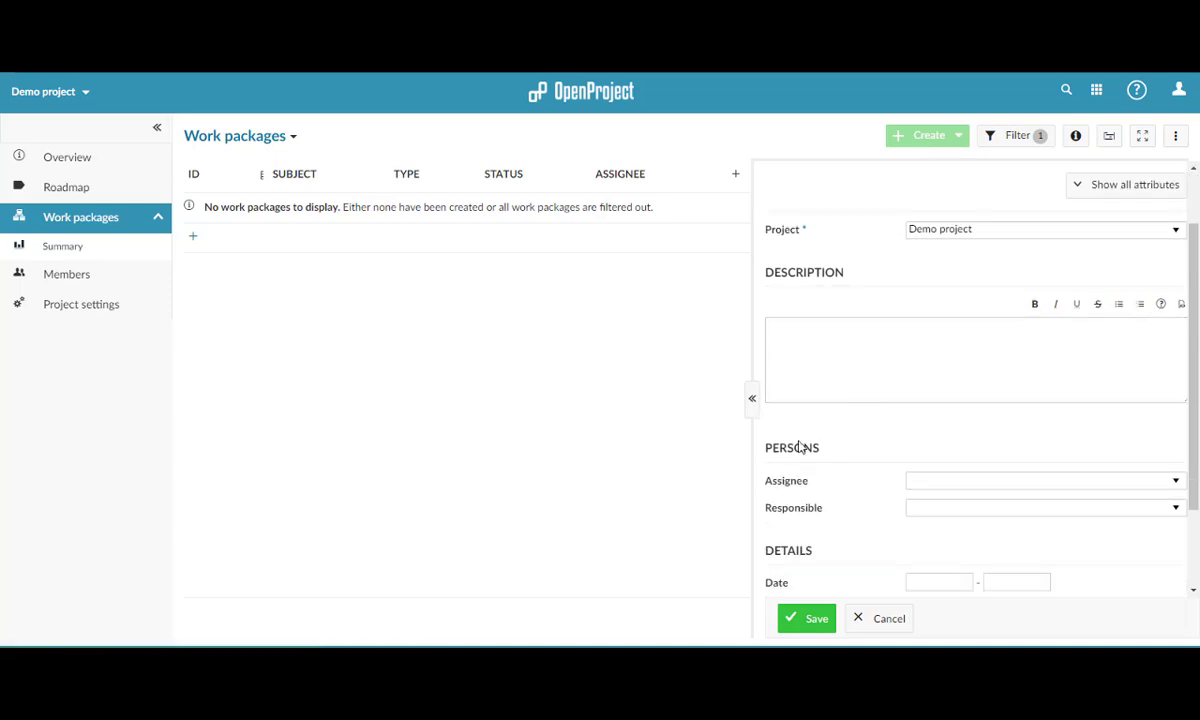
pyautogui.moveTo(766, 448); pyautogui.dragTo(822, 447)
pyautogui.click(857, 445)
pyautogui.scroll(-3, 857, 445)
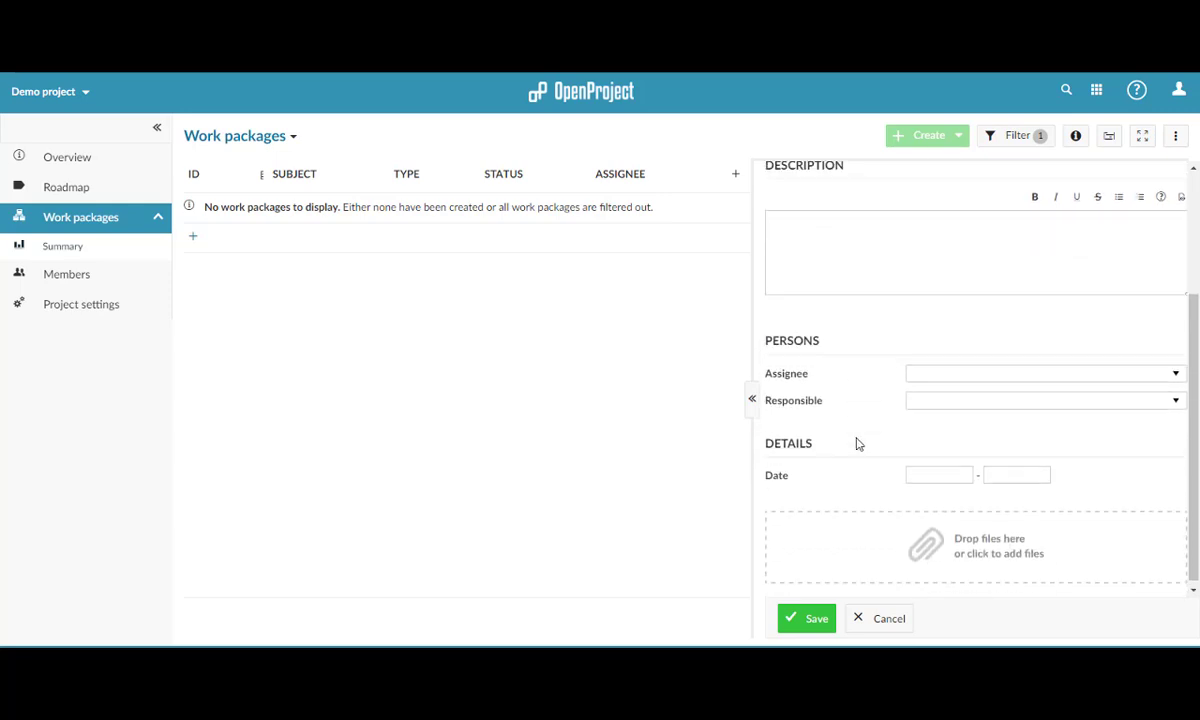
pyautogui.scroll(5, 857, 444)
# Enter Test as the task subject and save the new task
pyautogui.click(916, 225)
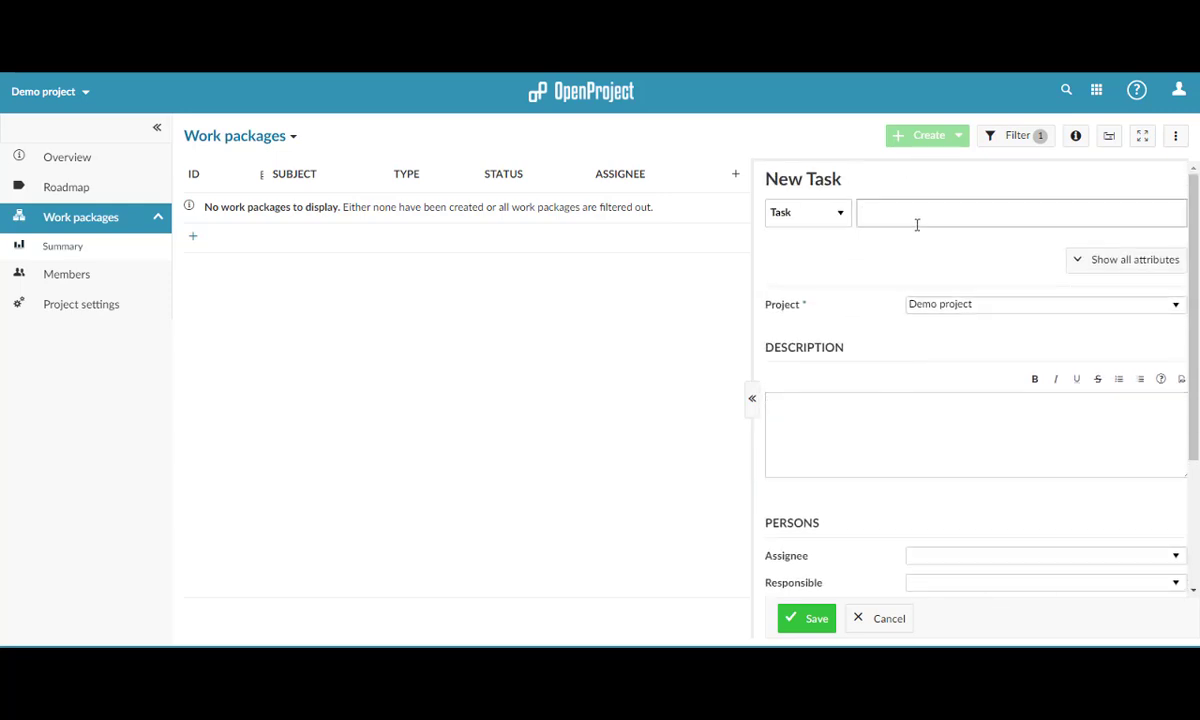
pyautogui.write('st')
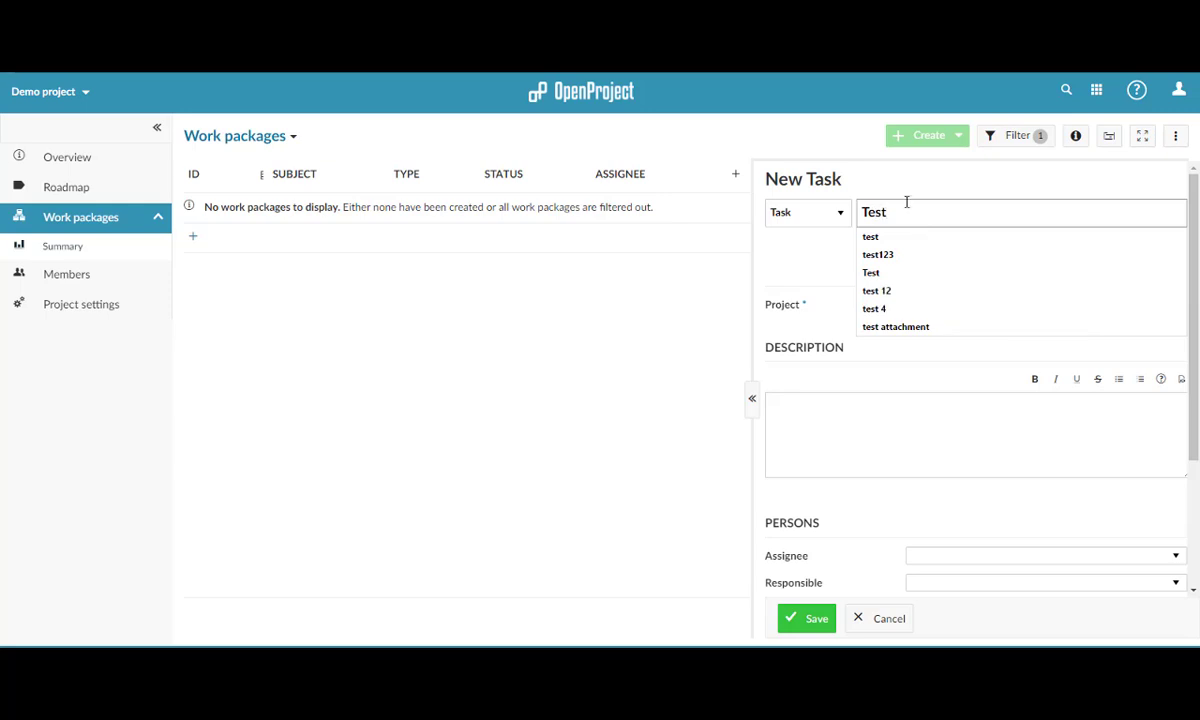
pyautogui.click(908, 187)
pyautogui.scroll(-4, 894, 321)
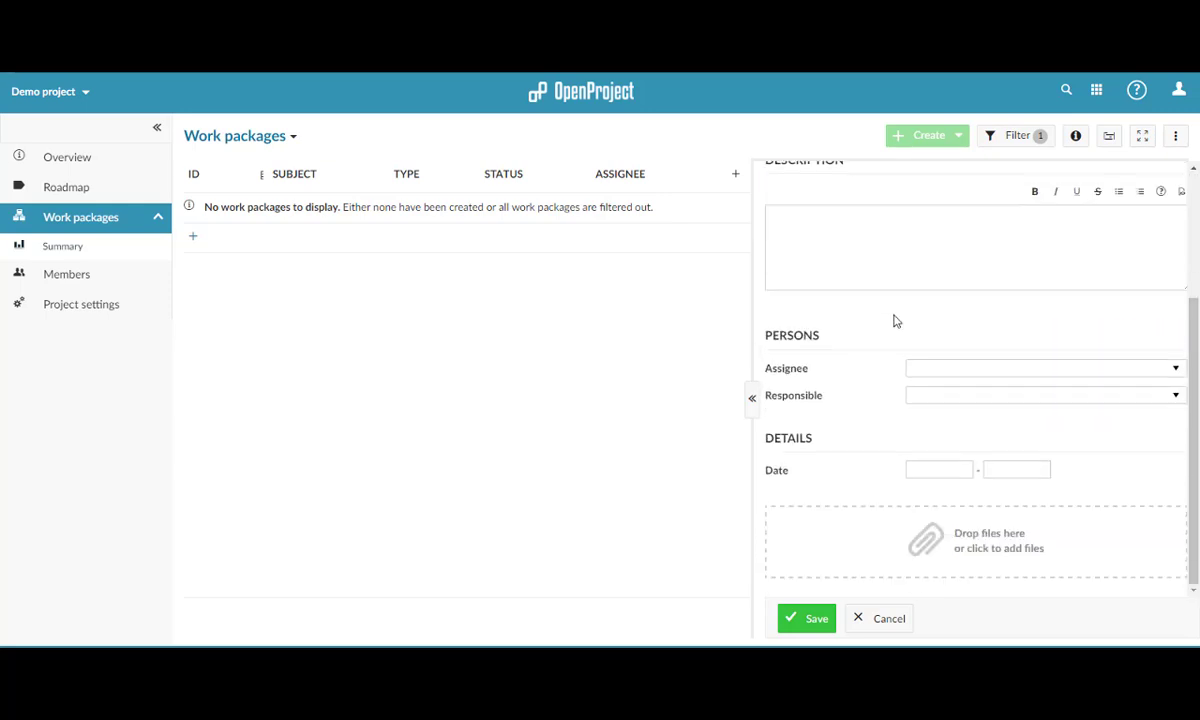
pyautogui.click(806, 618)
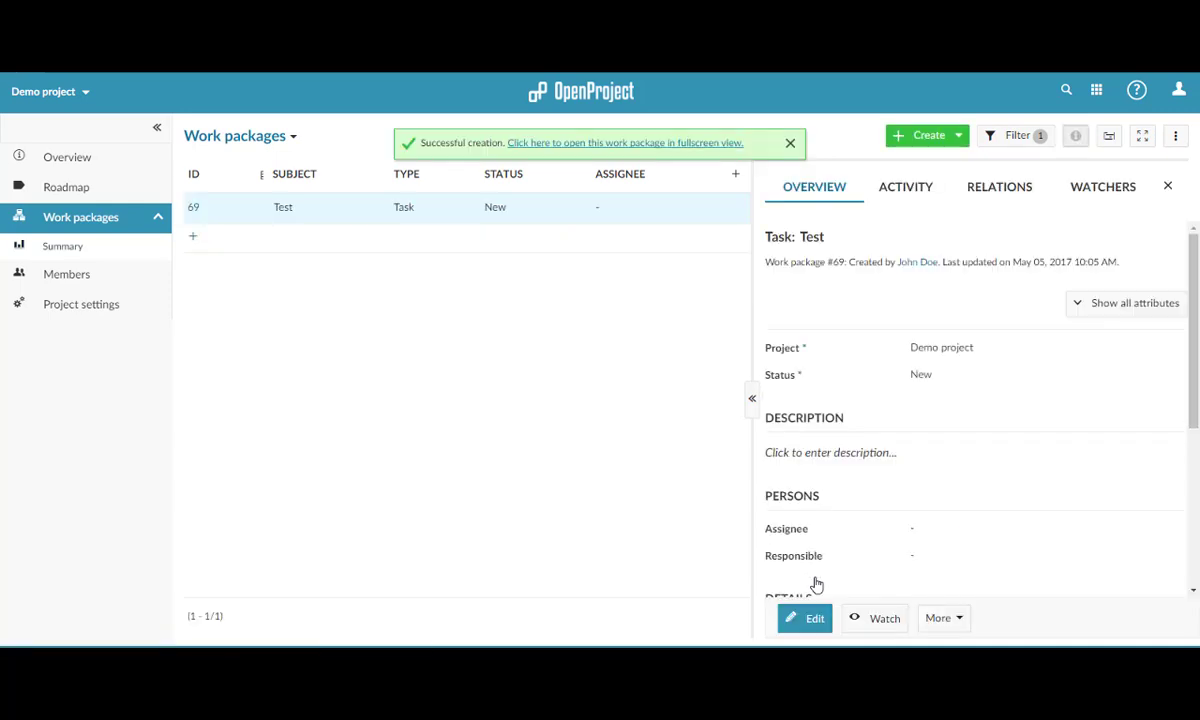
pyautogui.scroll(-2, 828, 566)
pyautogui.scroll(-2, 831, 565)
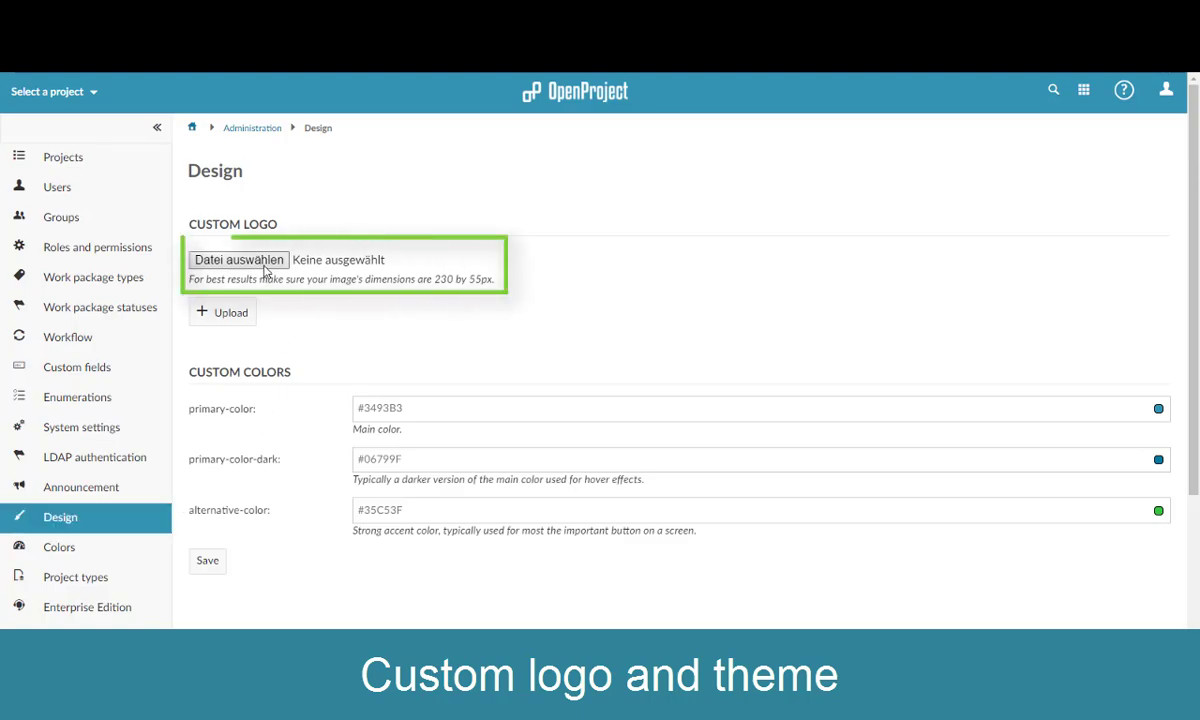
# Choose AutoCompany.png as the custom logo file
pyautogui.click(264, 265)
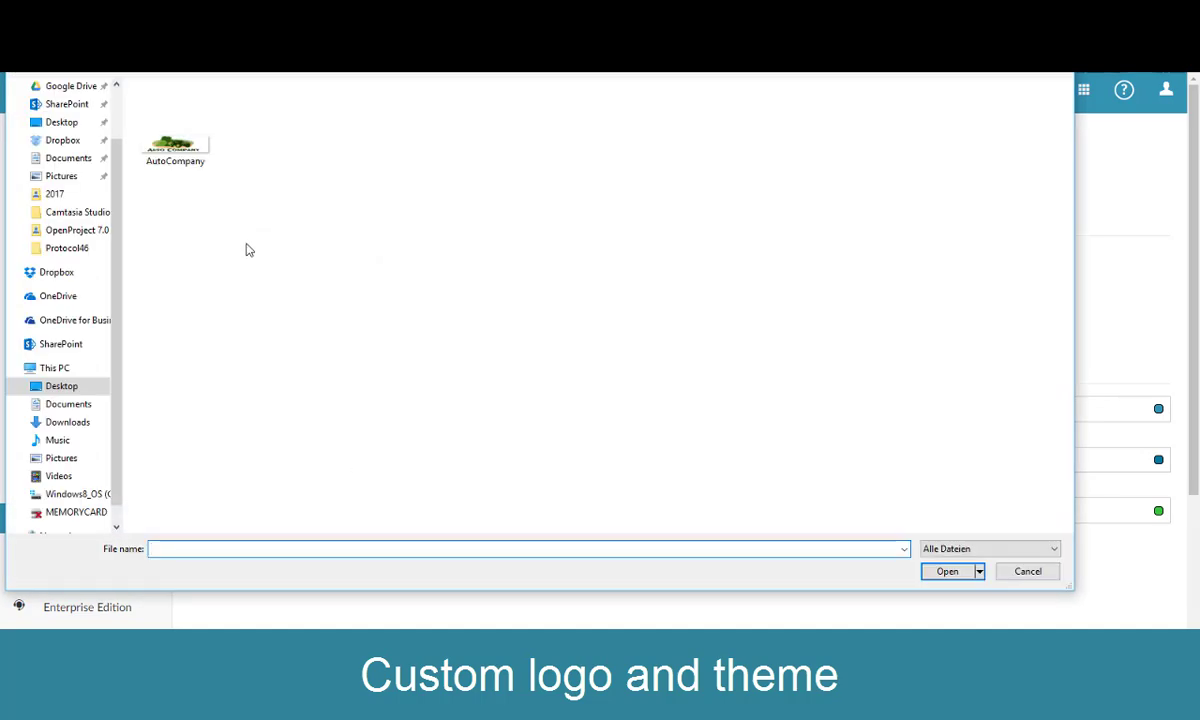
pyautogui.click(185, 162)
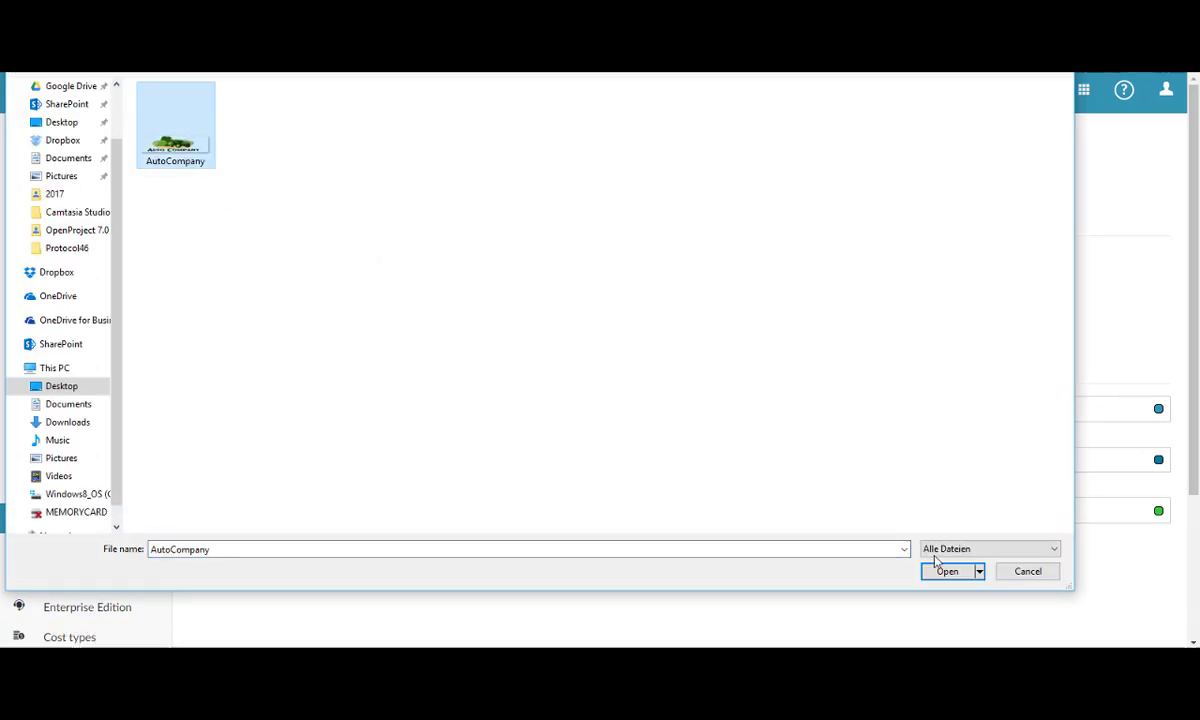
pyautogui.click(946, 572)
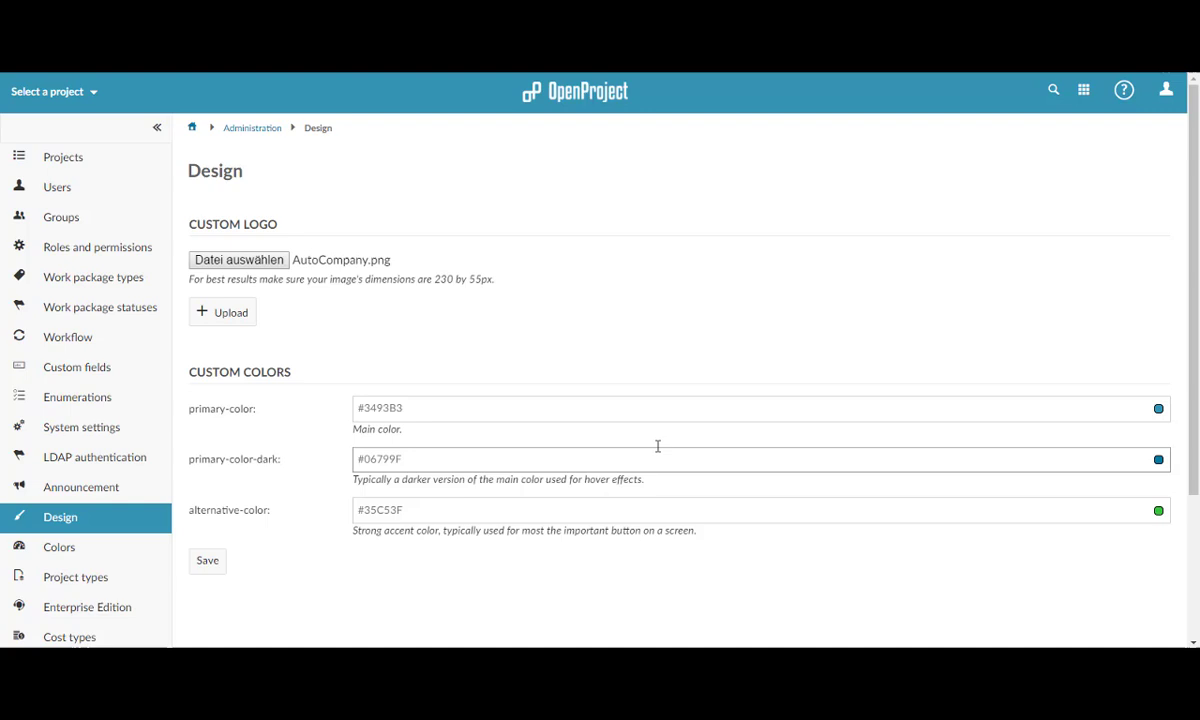
# Upload the AutoCompany logo and enter #76ba2e as the primary colour
pyautogui.click(240, 323)
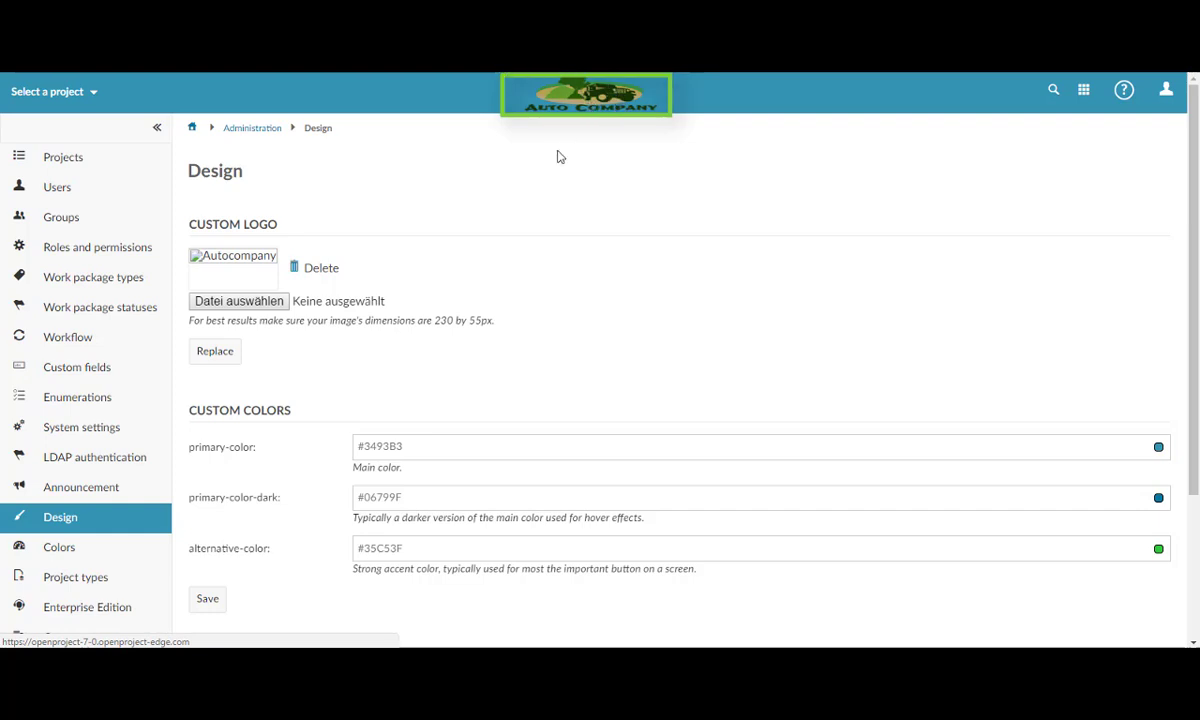
pyautogui.scroll(-2, 487, 303)
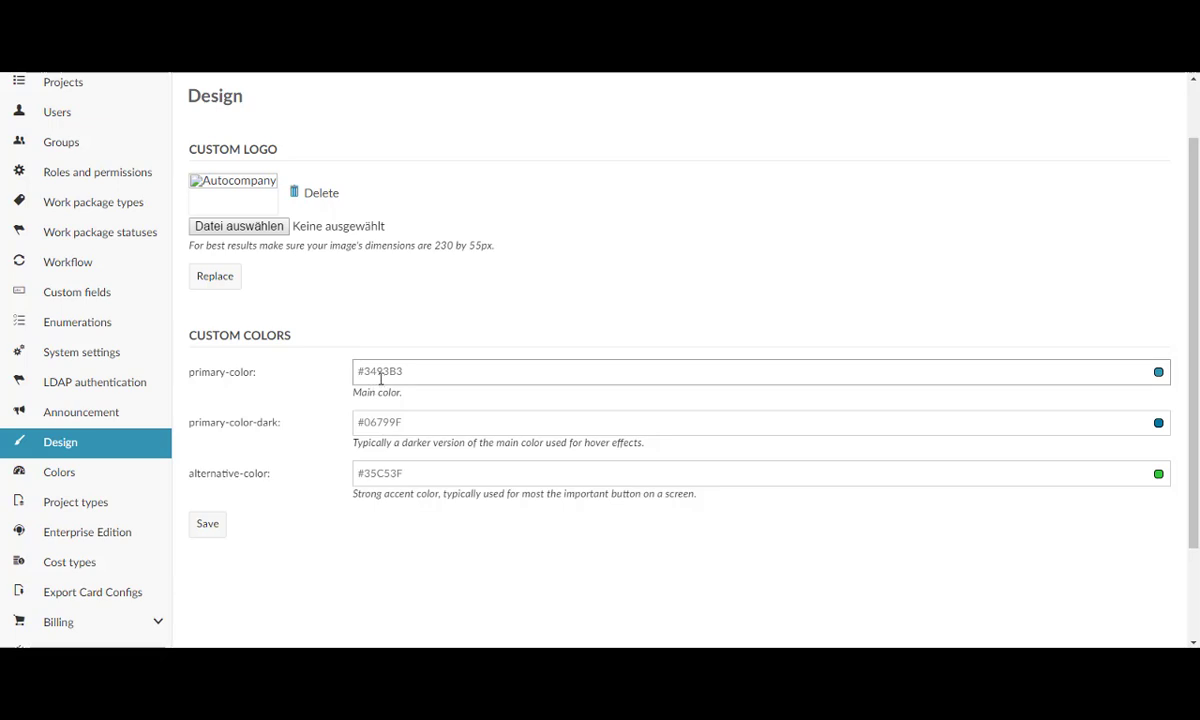
pyautogui.write('#')
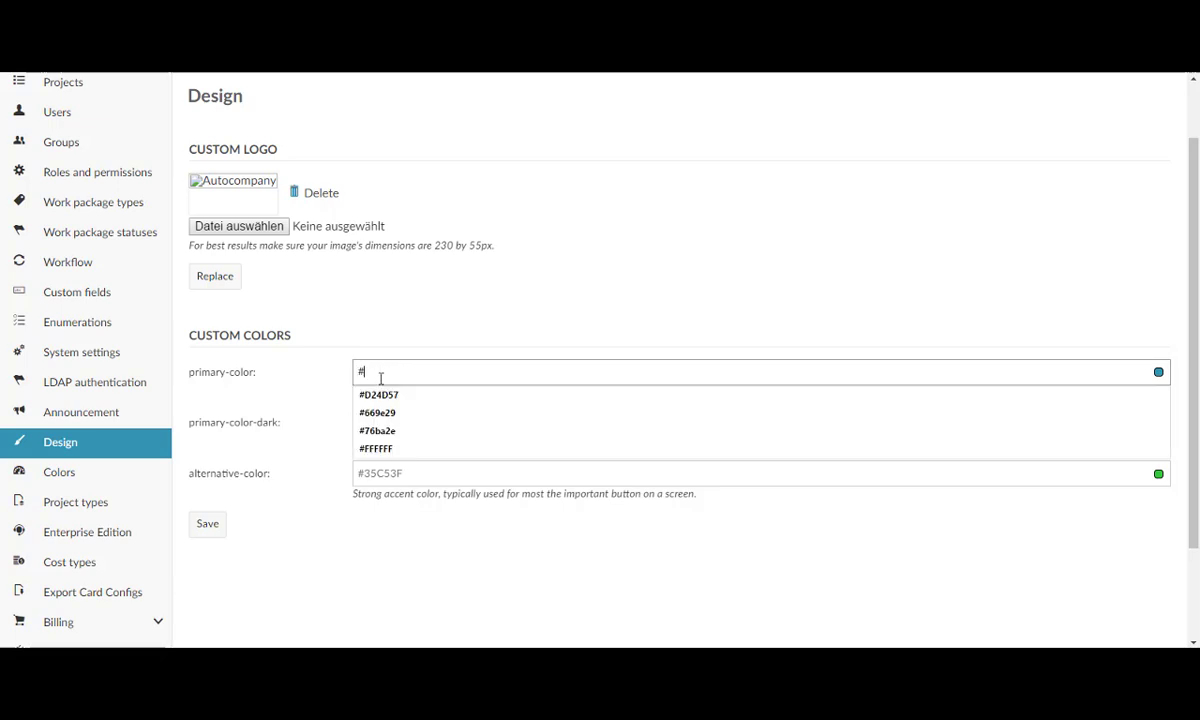
pyautogui.write('76')
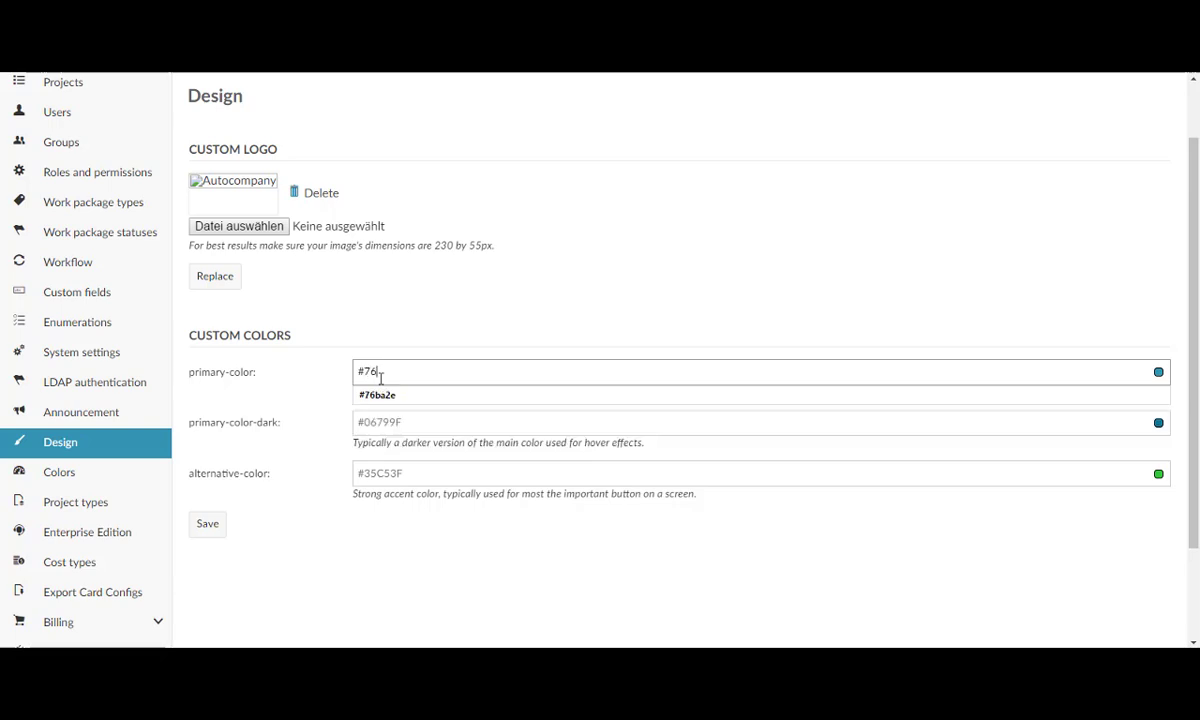
pyautogui.press('Down')
pyautogui.press('Return')
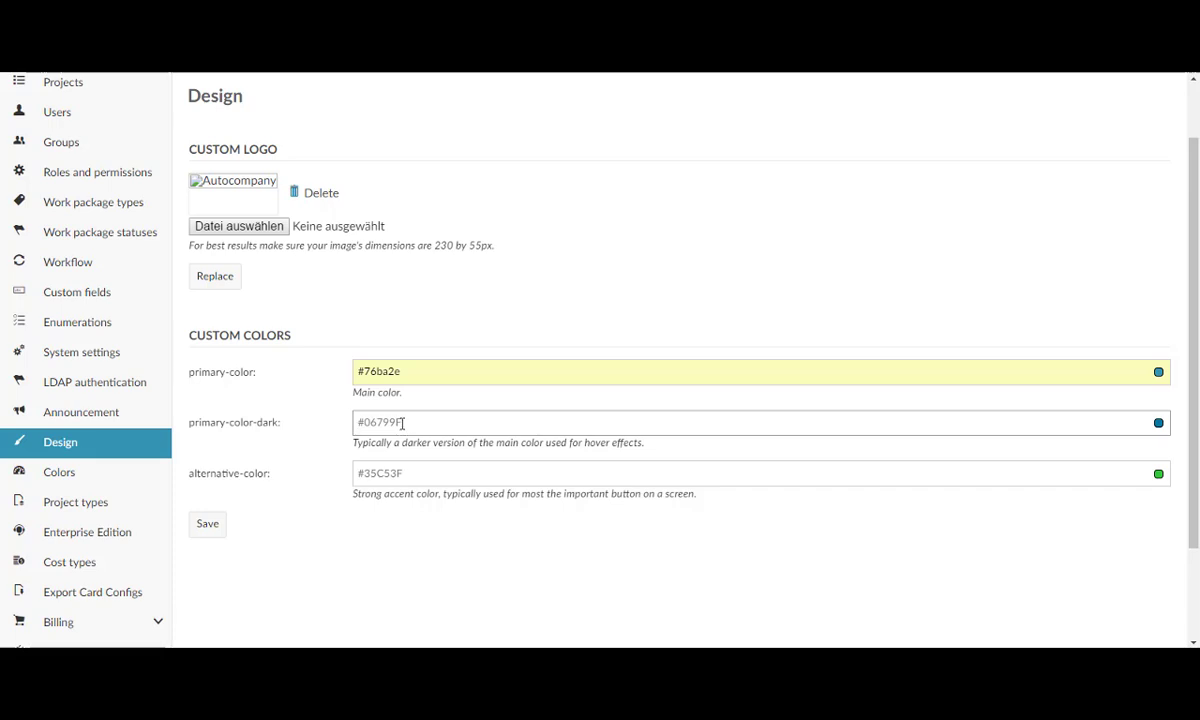
# Set the dark primary colour to #265d0c and the alternative colour to #446CB3
pyautogui.write('#2')
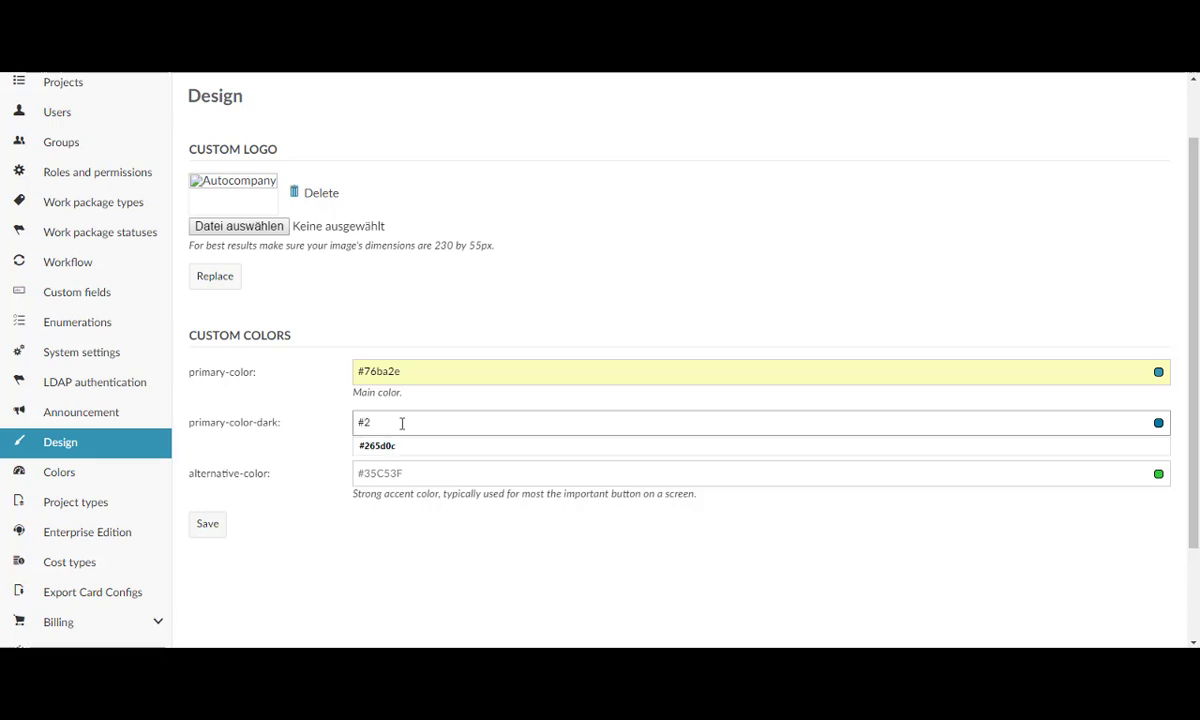
pyautogui.press('Down')
pyautogui.press('Return')
pyautogui.press('Tab')
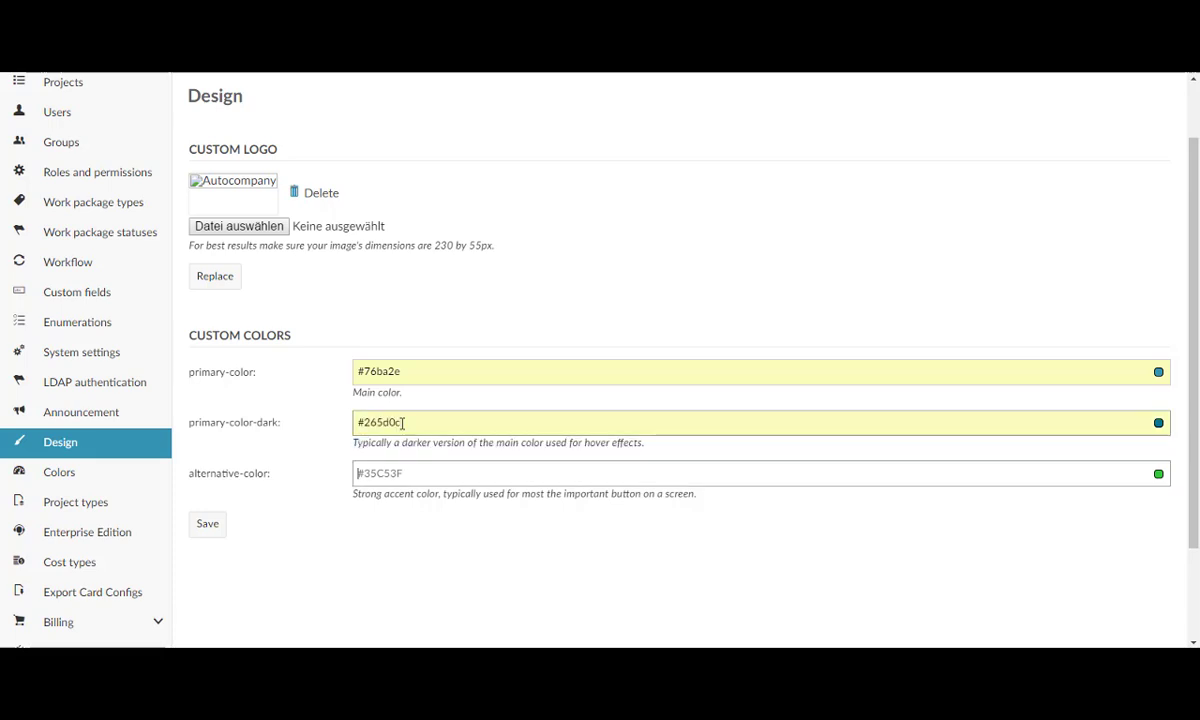
pyautogui.write('#')
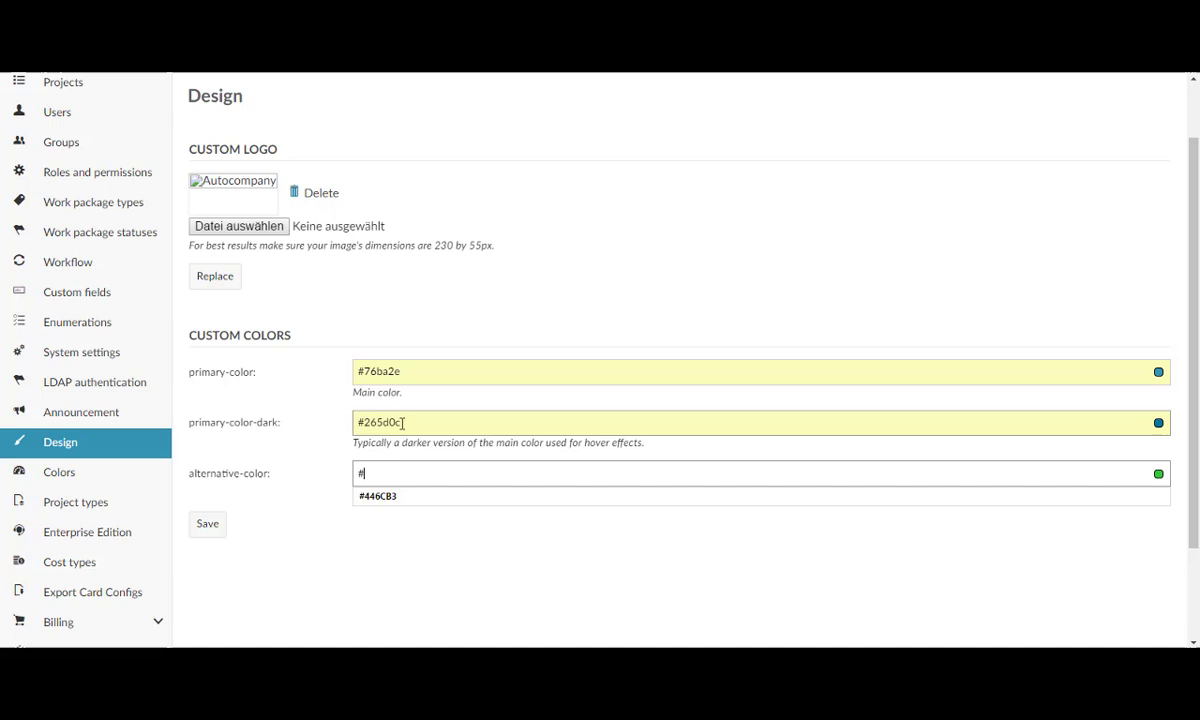
pyautogui.press('Down')
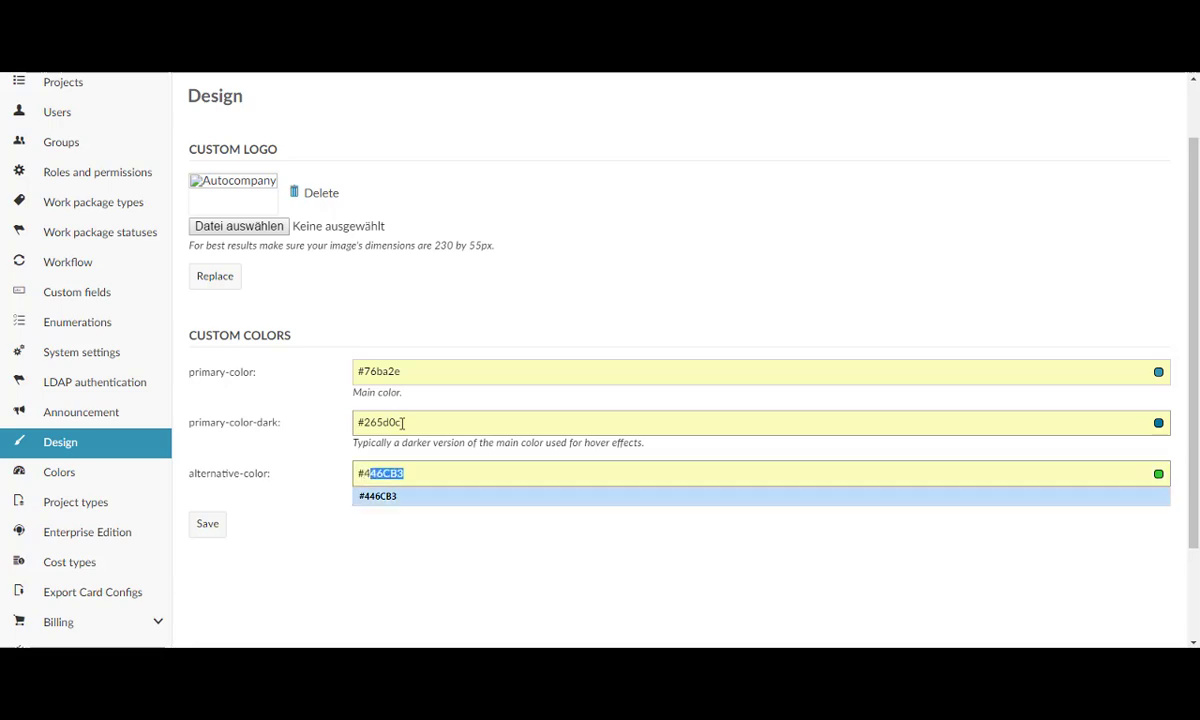
pyautogui.press('Return')
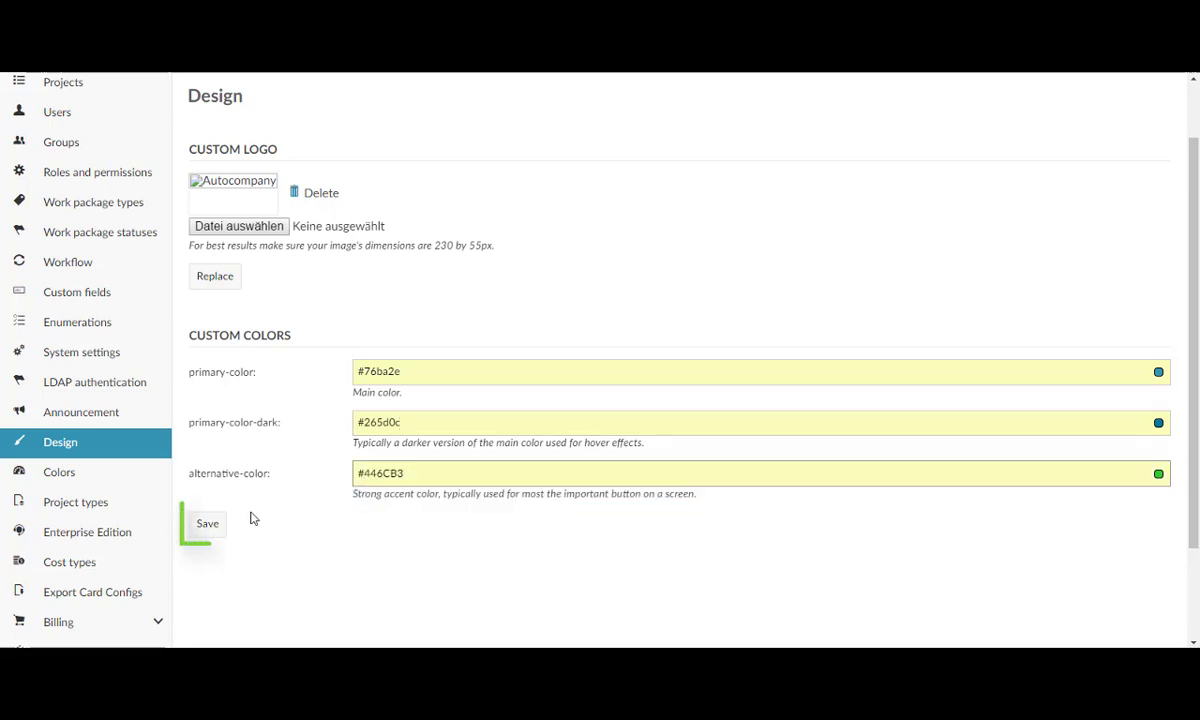
# Save the green custom colour scheme, then go to the administration Projects list
pyautogui.click(210, 526)
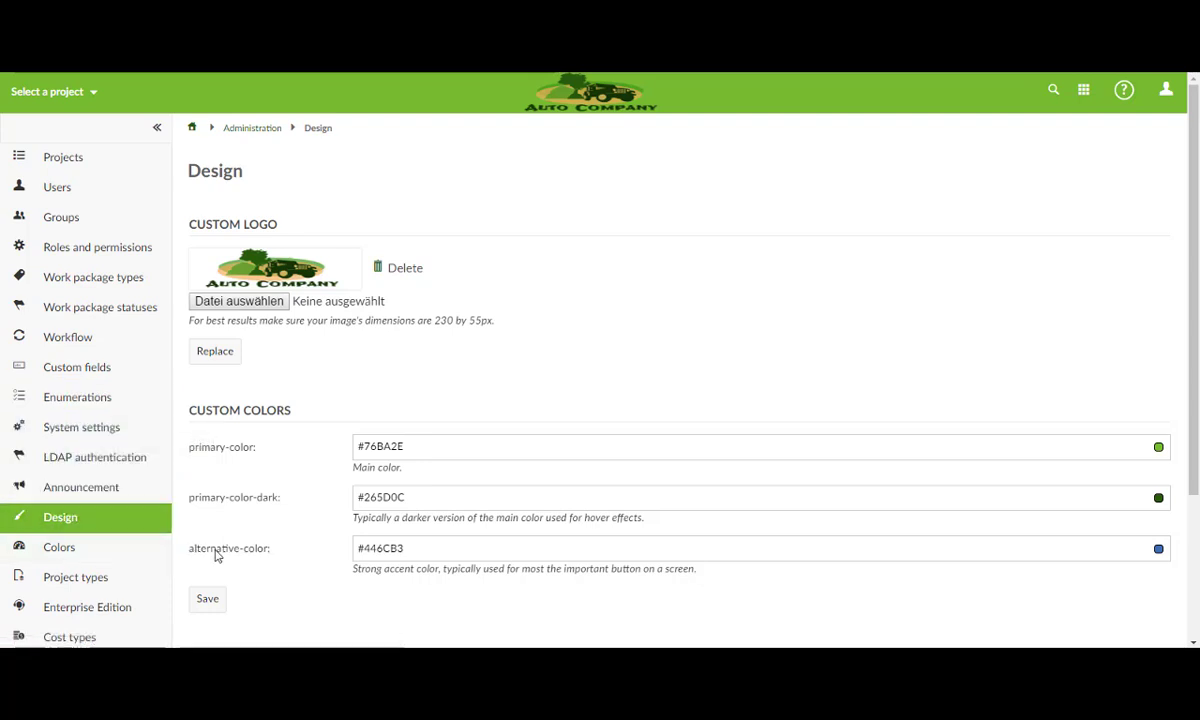
pyautogui.click(90, 171)
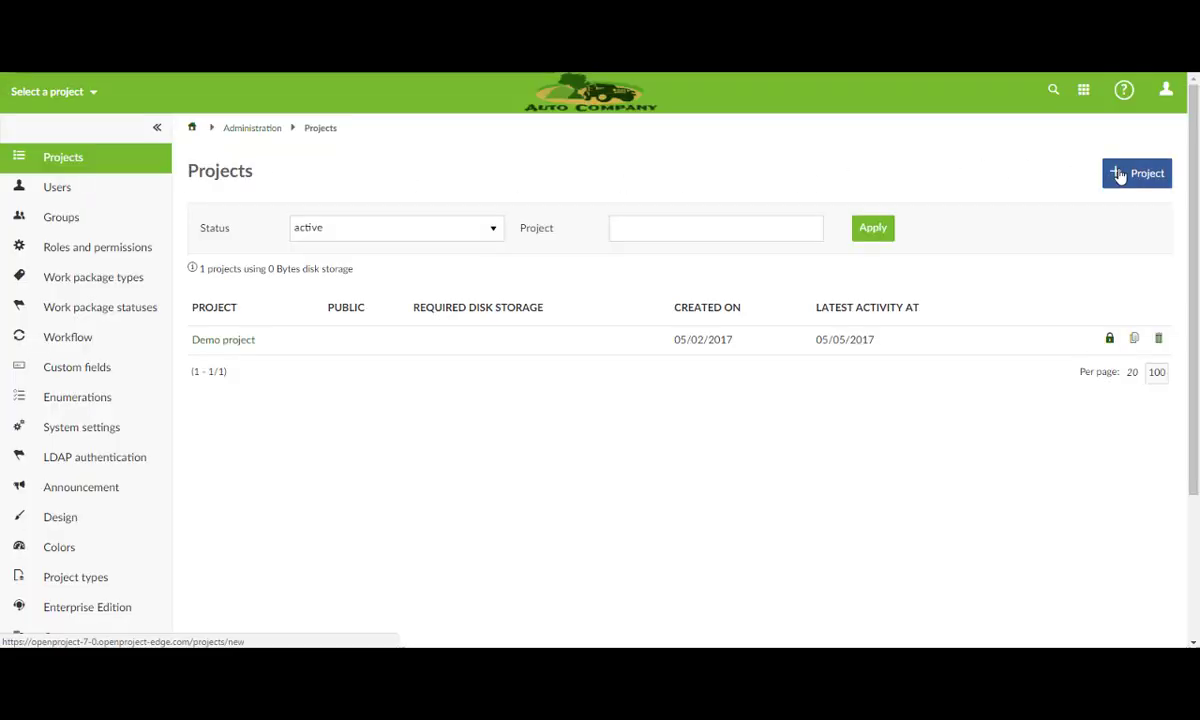
# Go to the work package Custom fields administration page
pyautogui.click(148, 379)
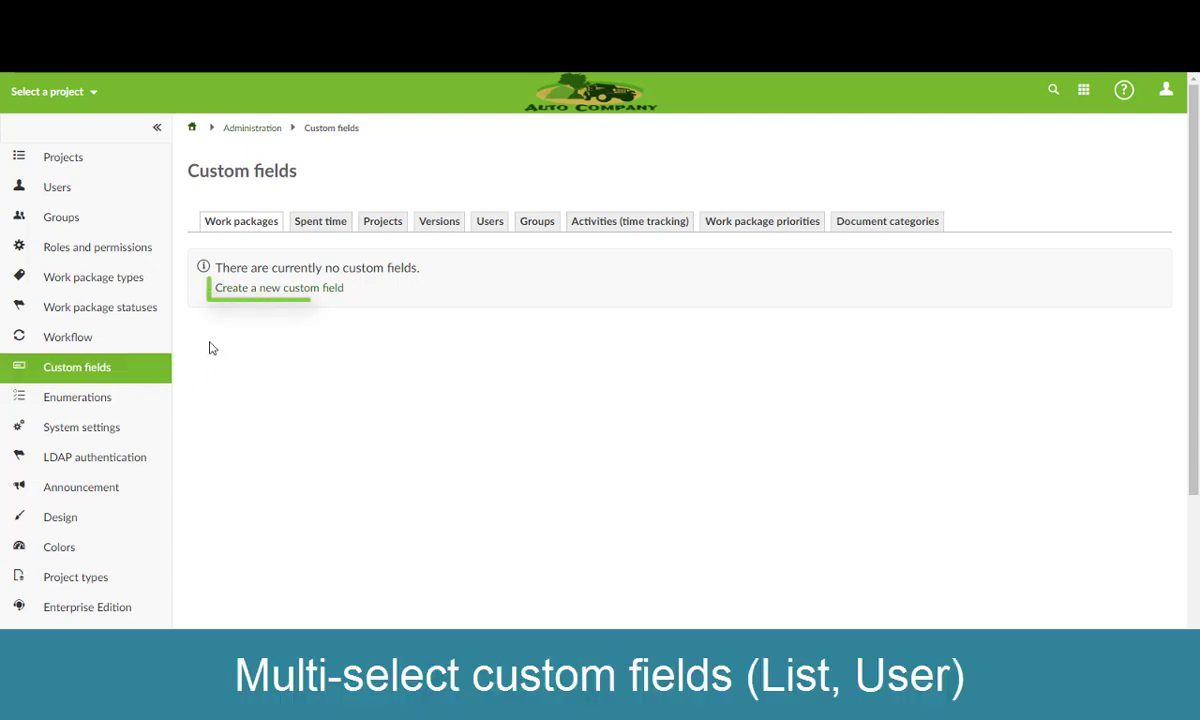
# Start a new custom field named Customers, List format, with multi-select allowed
pyautogui.click(239, 290)
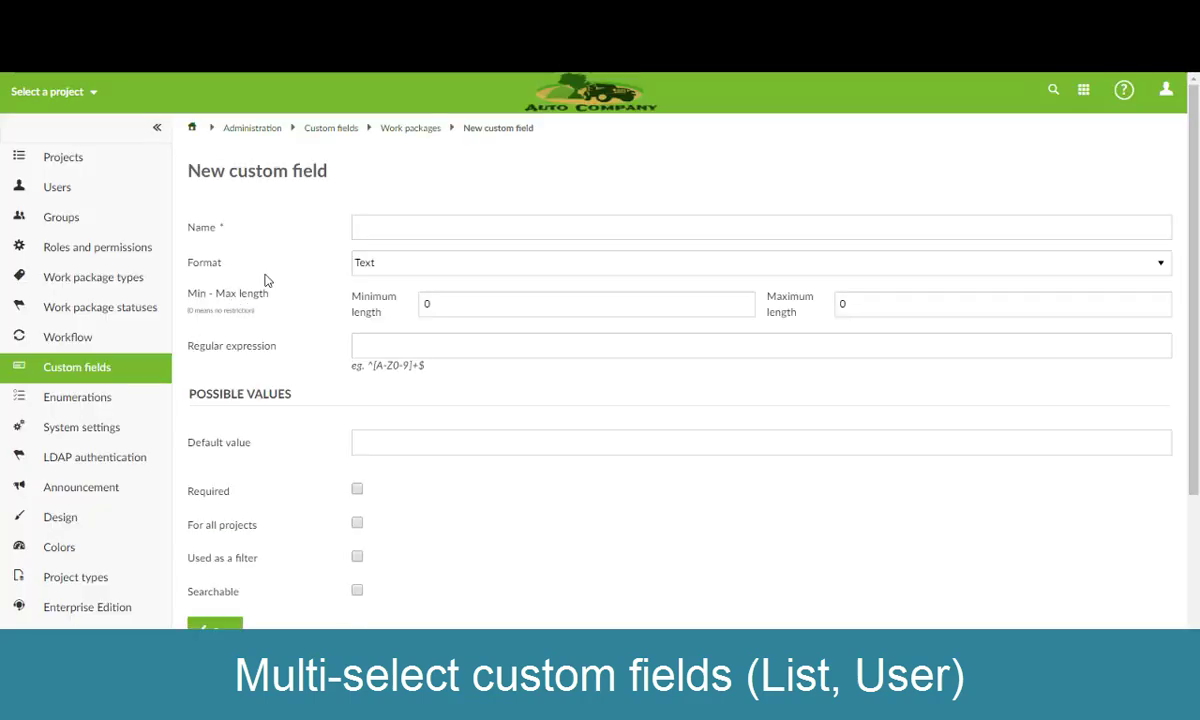
pyautogui.click(366, 262)
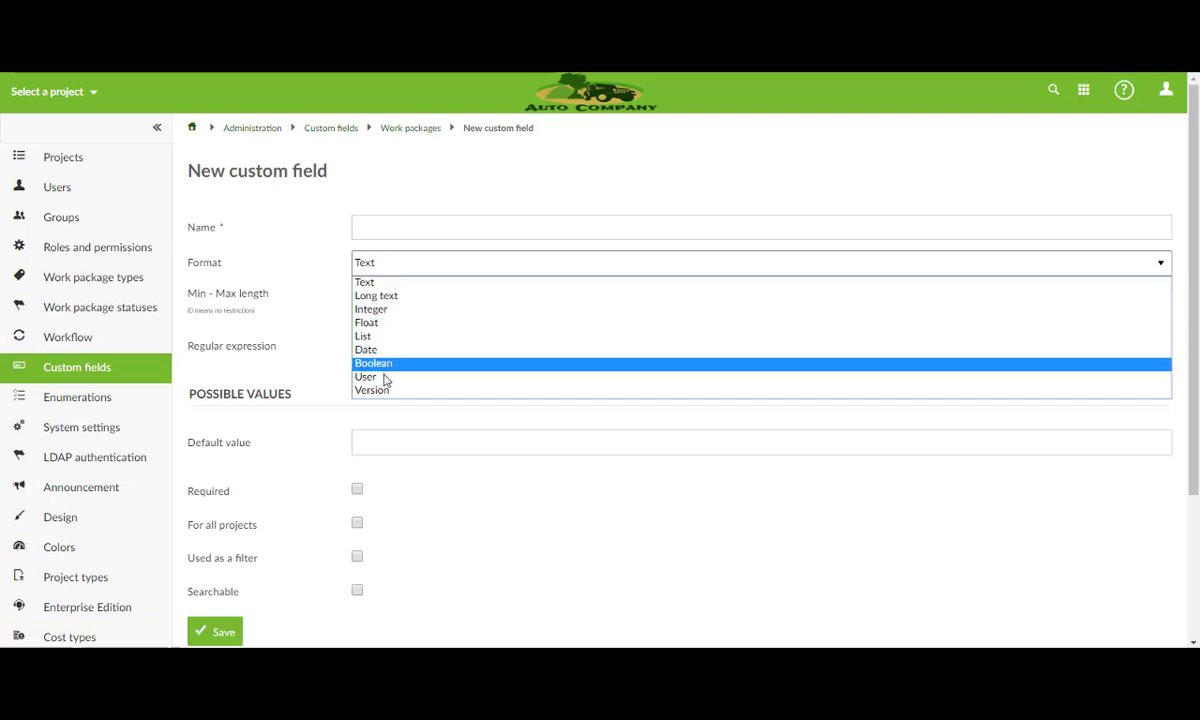
pyautogui.click(364, 336)
pyautogui.click(405, 225)
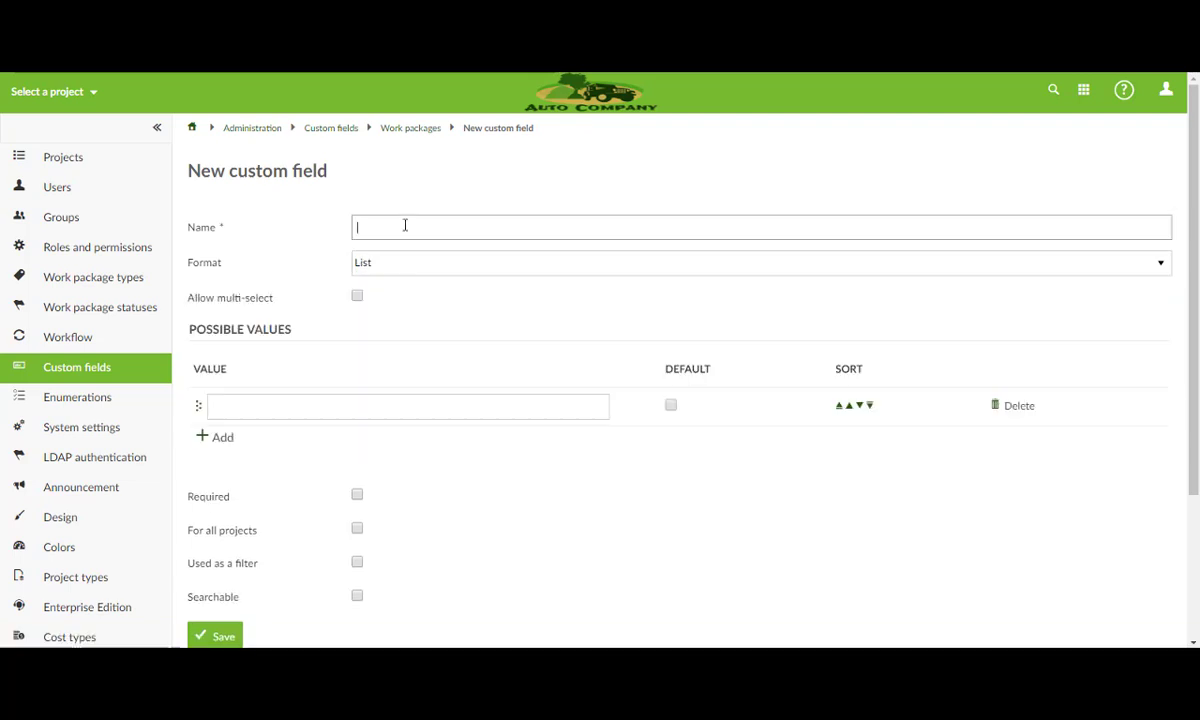
pyautogui.write('Customer')
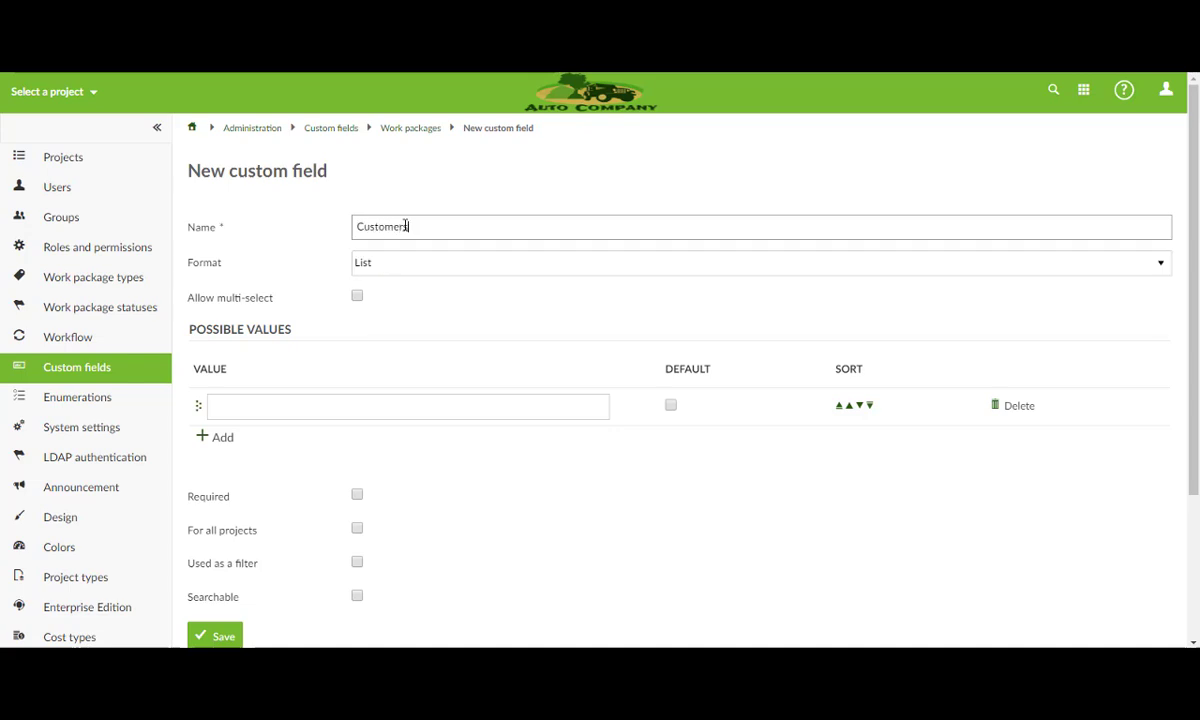
pyautogui.write('s')
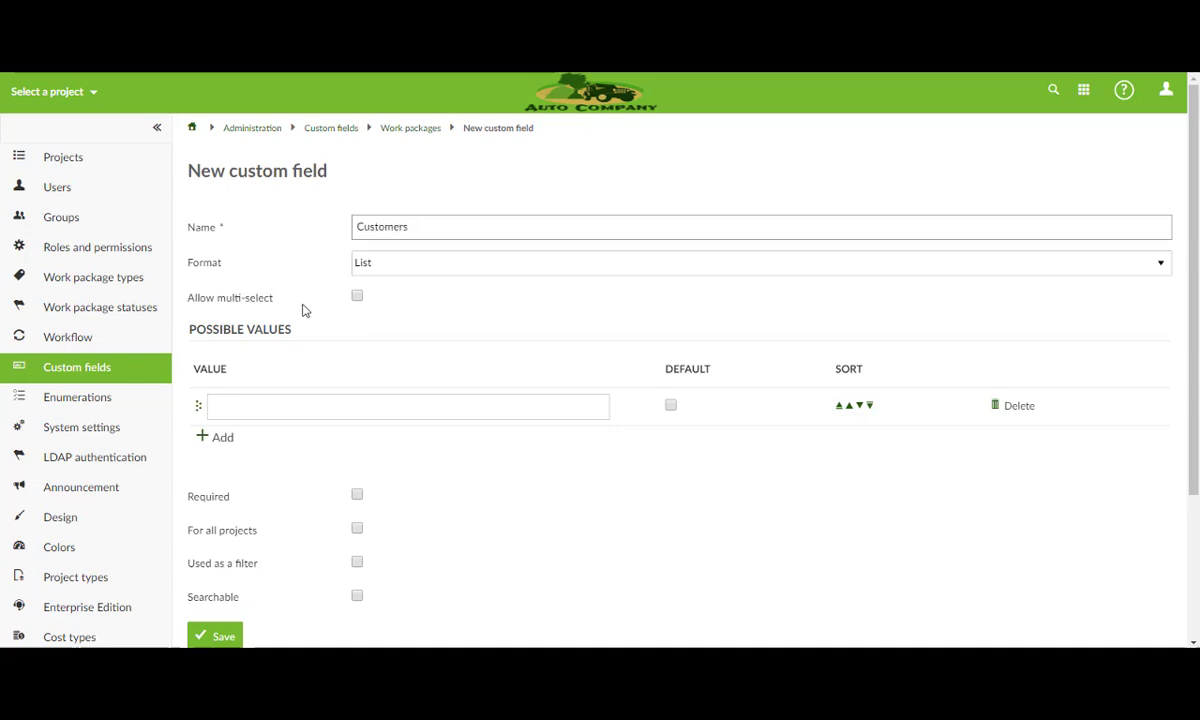
pyautogui.click(229, 299)
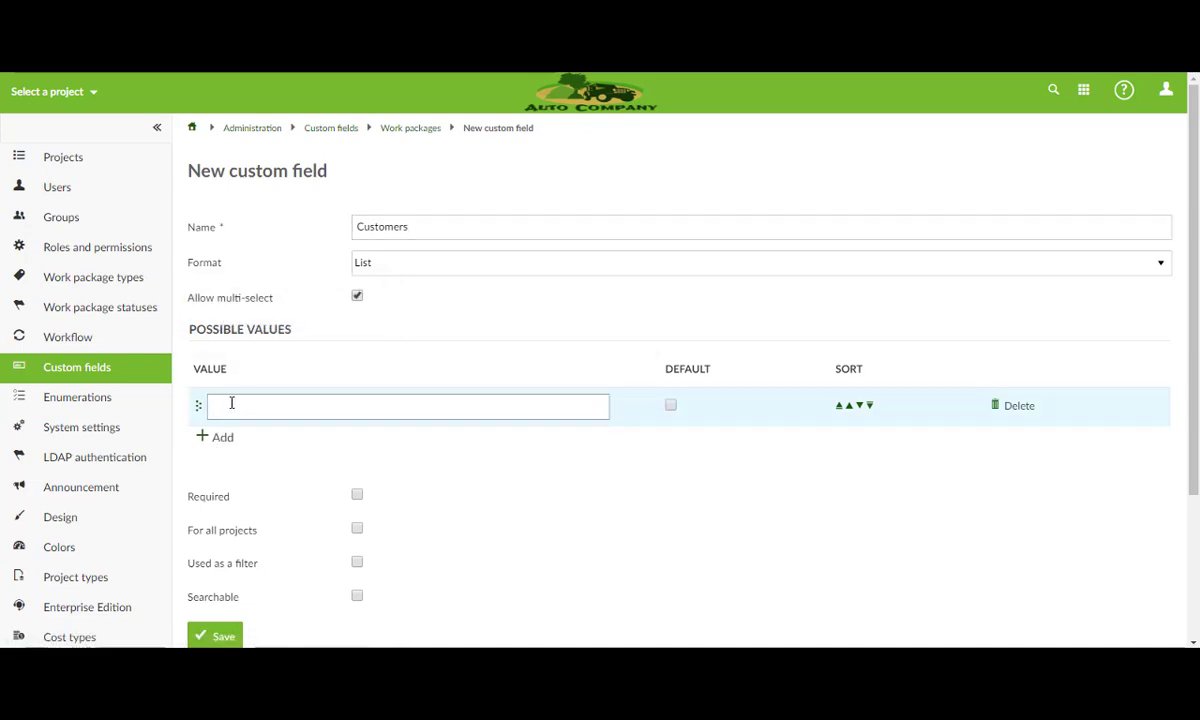
# Add possible values A, B and C and save the Customers field
pyautogui.click(256, 403)
pyautogui.write('A')
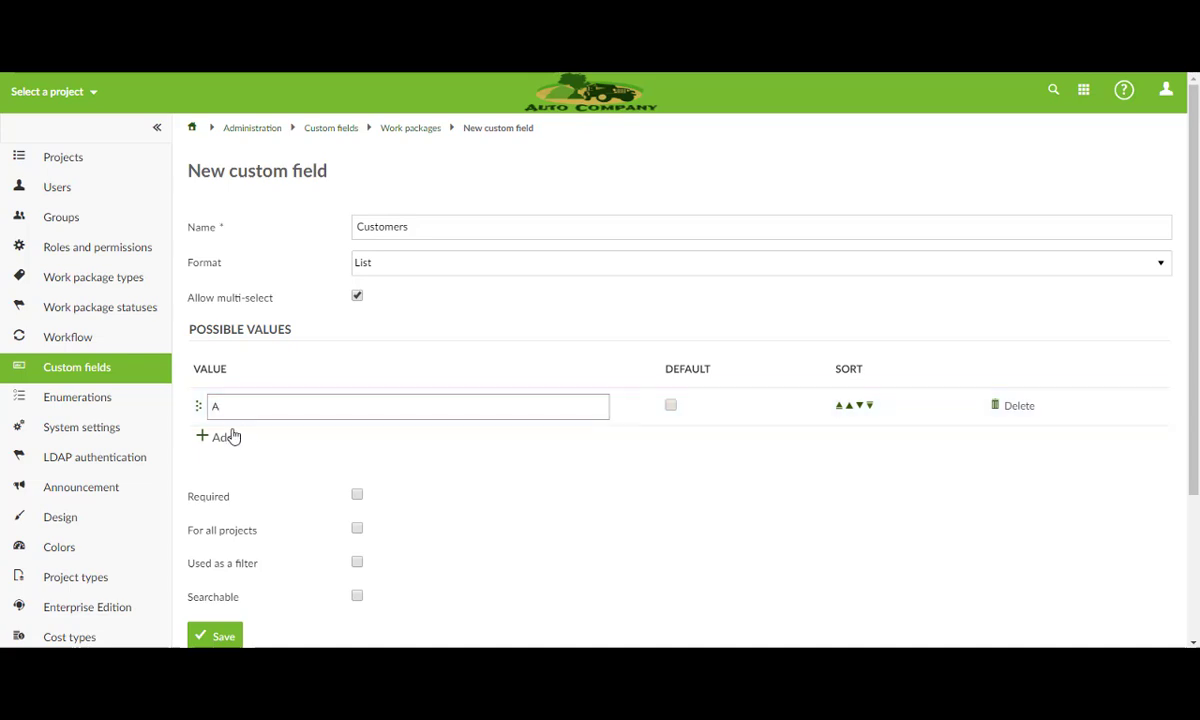
pyautogui.click(232, 436)
pyautogui.write('B')
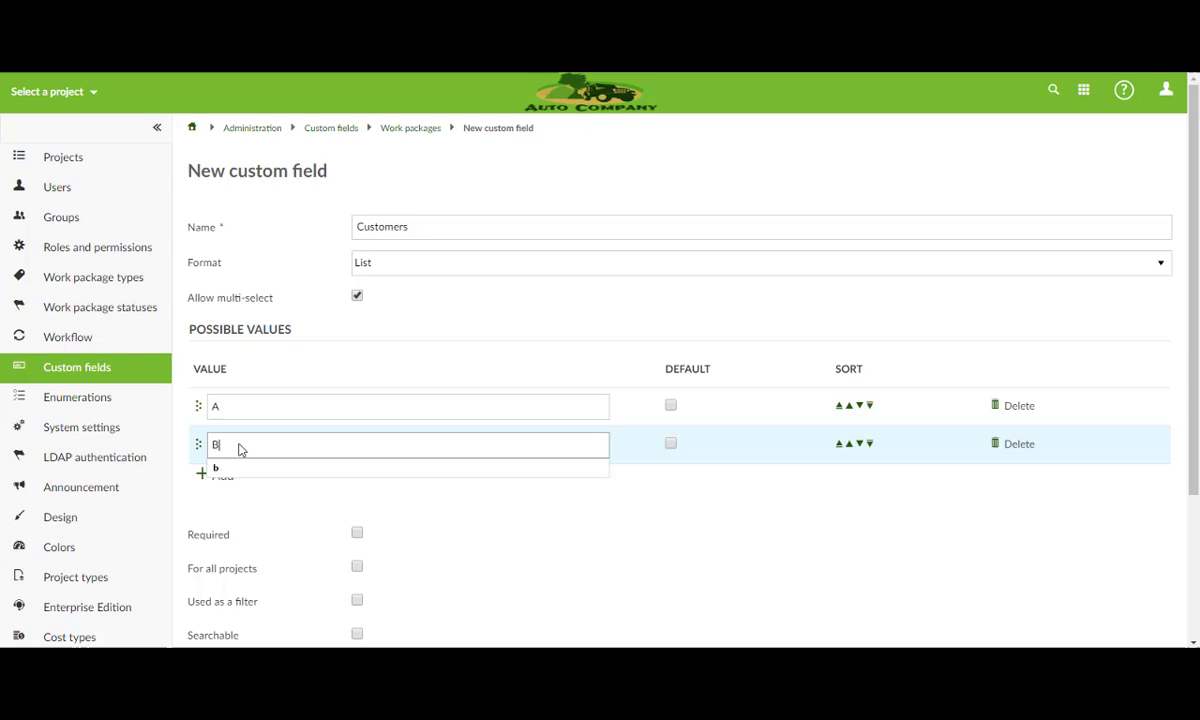
pyautogui.click(222, 475)
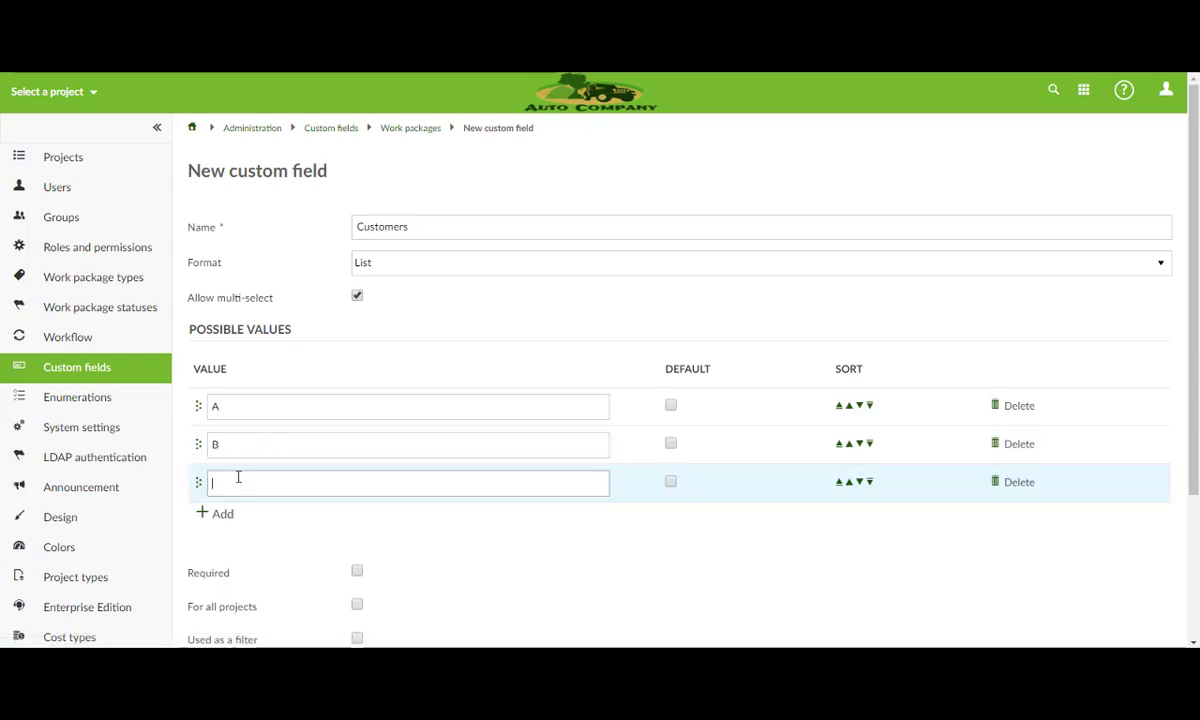
pyautogui.write('C')
pyautogui.click(631, 585)
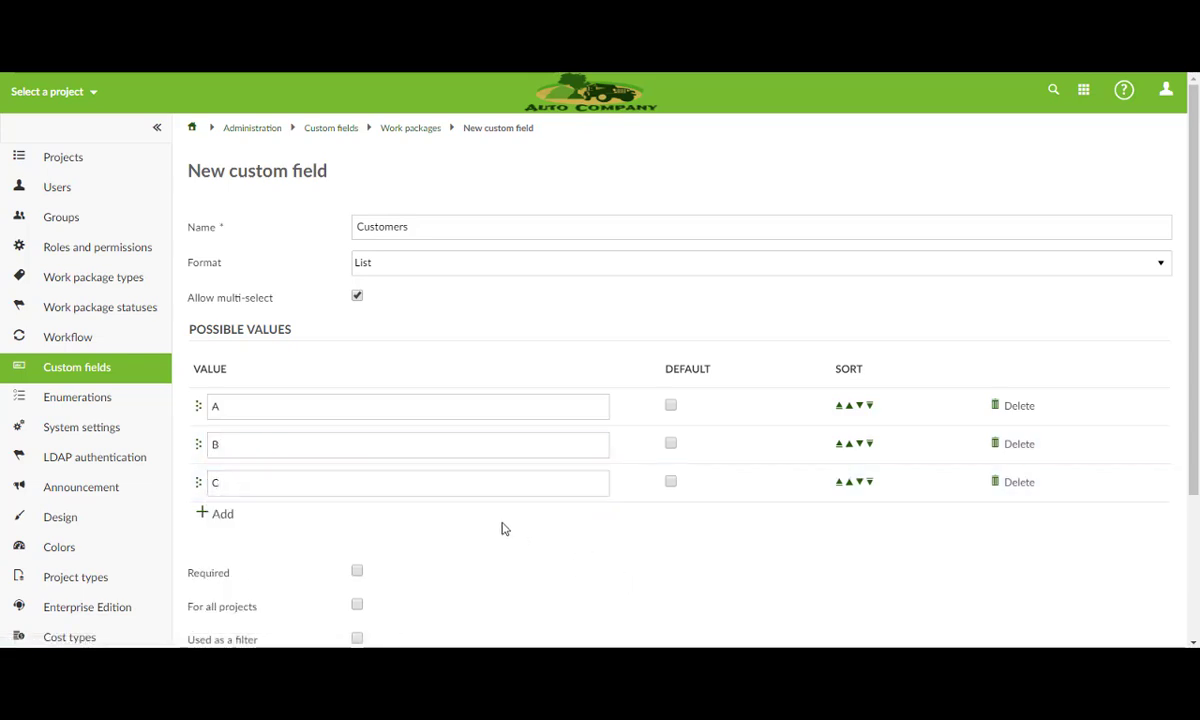
pyautogui.scroll(-3, 326, 474)
pyautogui.scroll(-1, 322, 478)
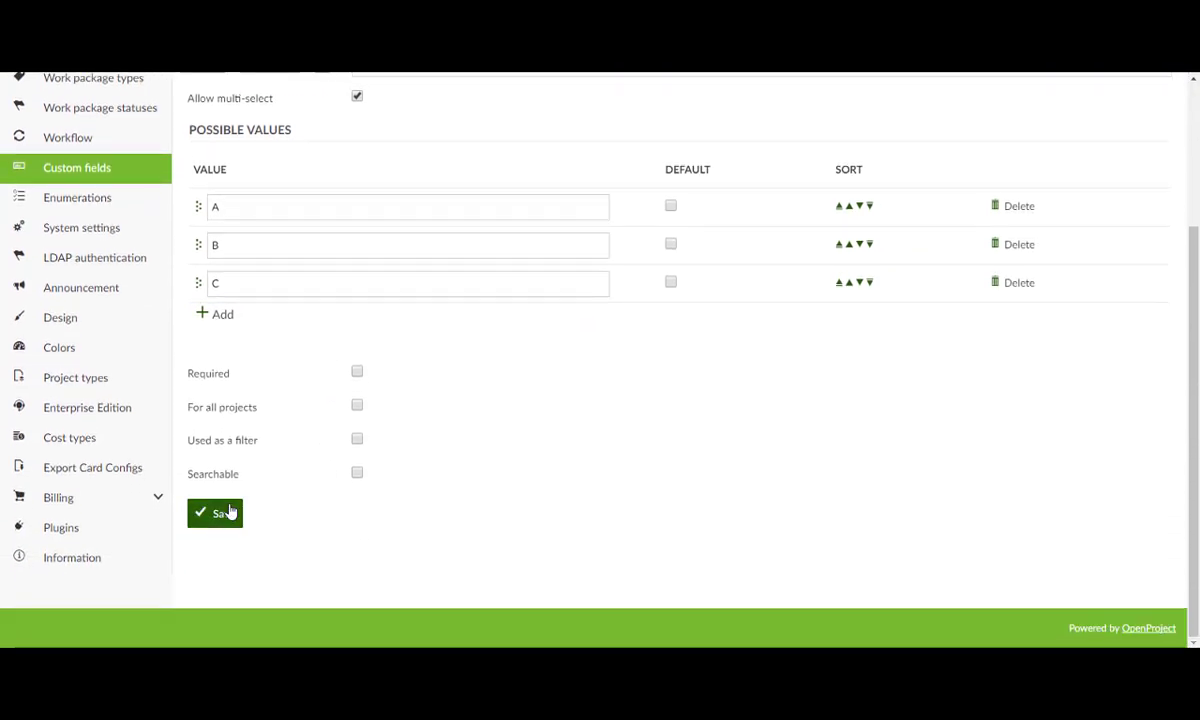
pyautogui.click(229, 512)
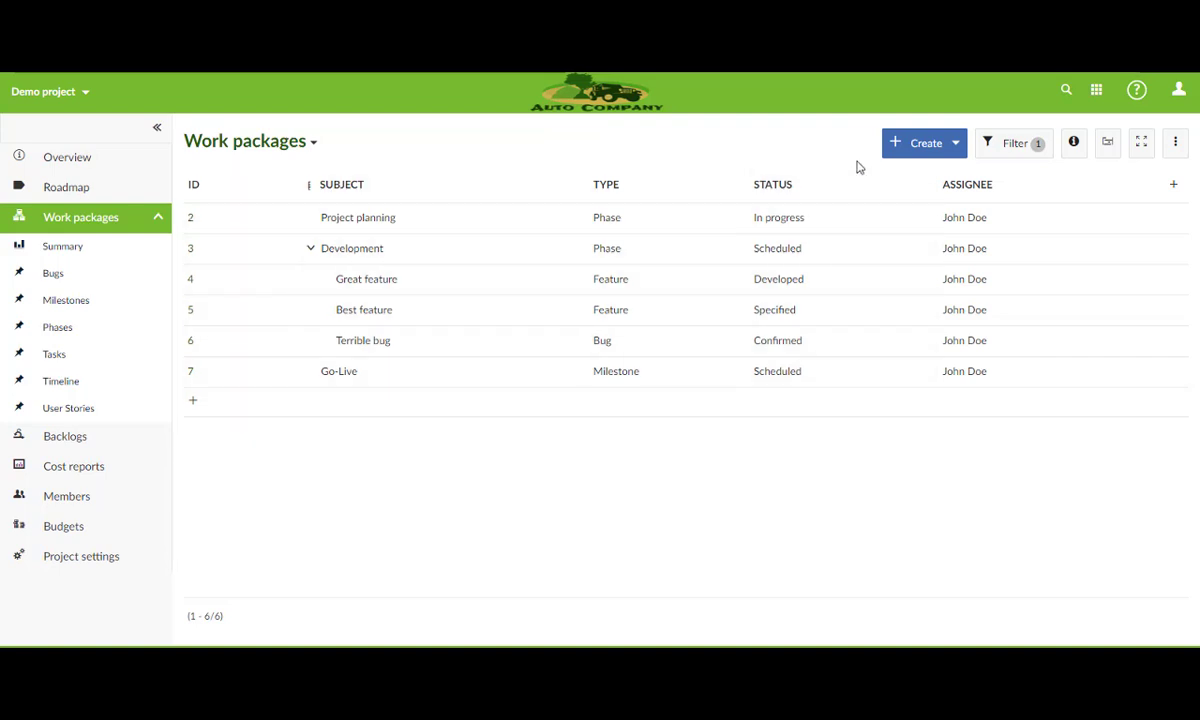
# Start a new Task and select customers A, B and C in the Customers field
pyautogui.click(895, 152)
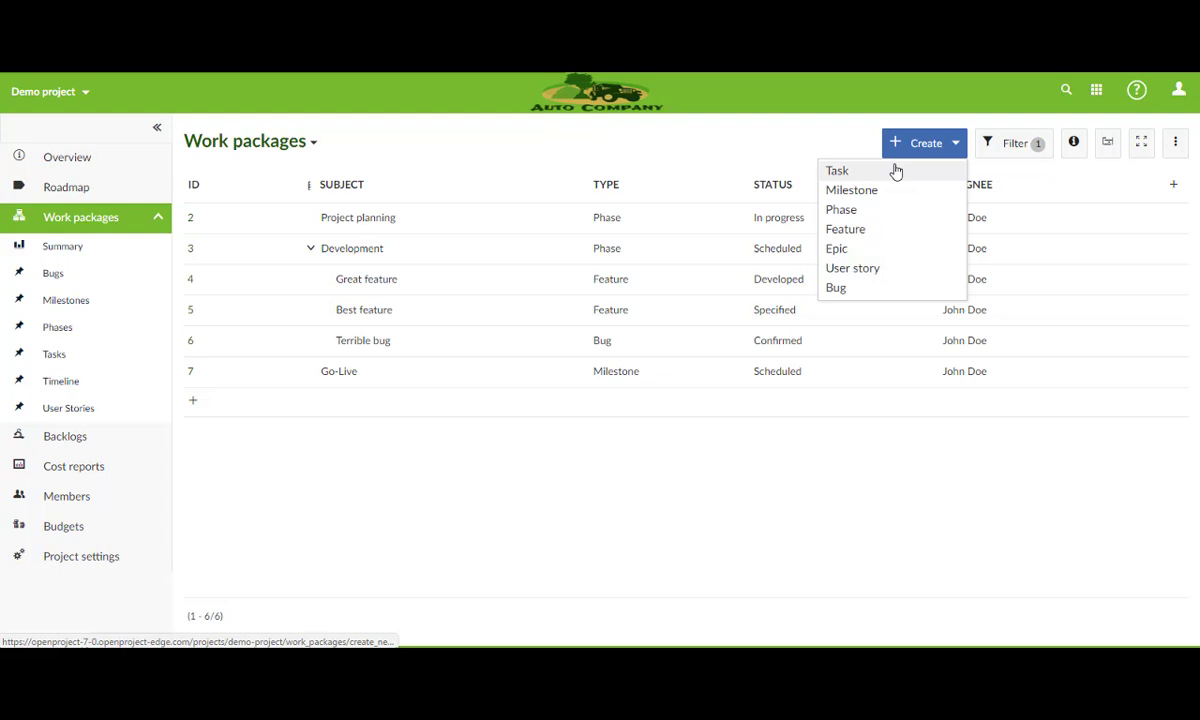
pyautogui.click(896, 172)
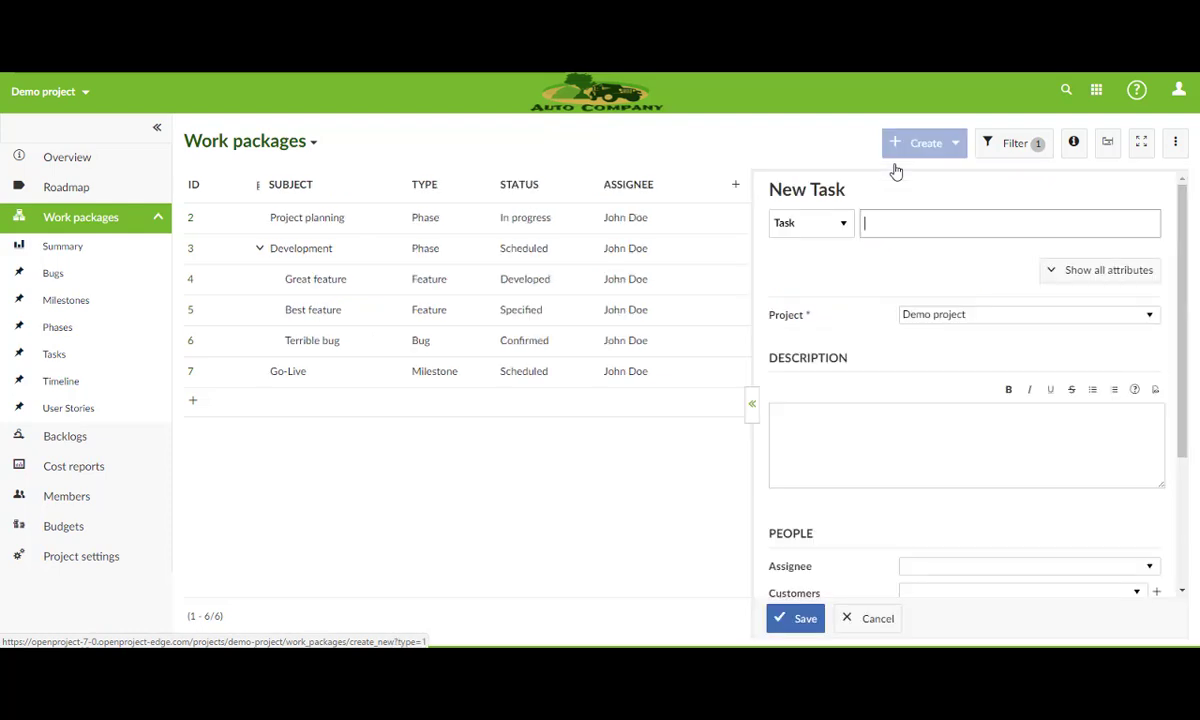
pyautogui.scroll(-3, 871, 322)
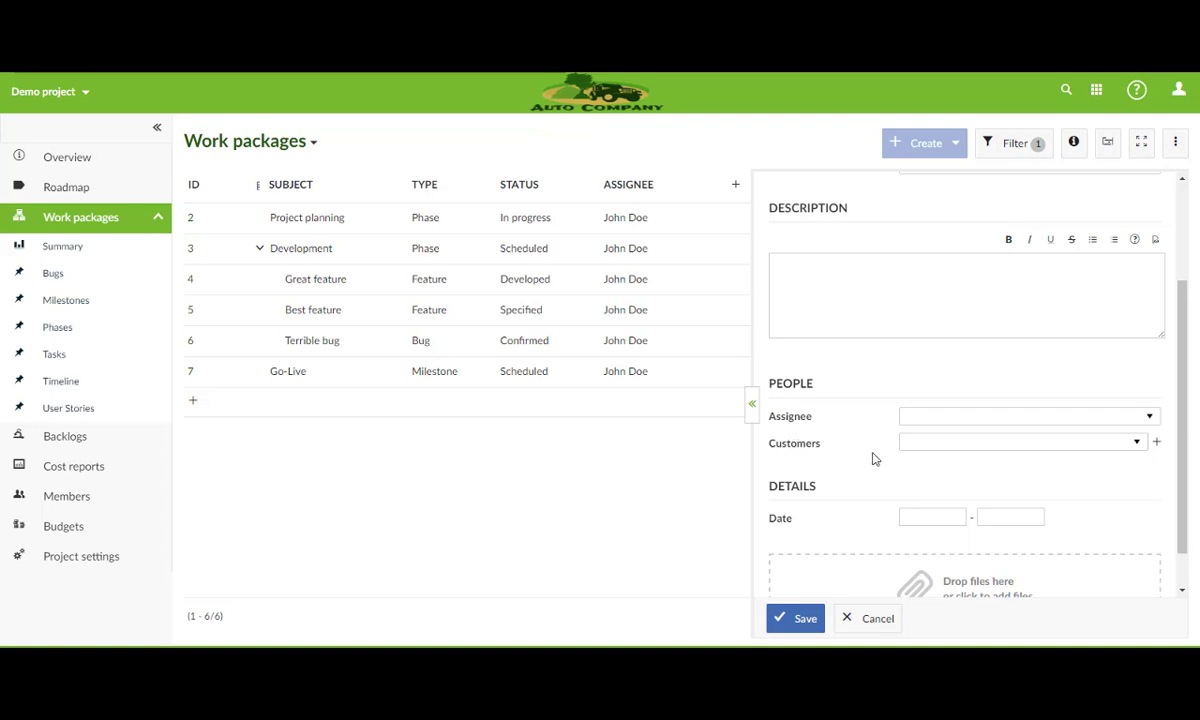
pyautogui.click(1157, 449)
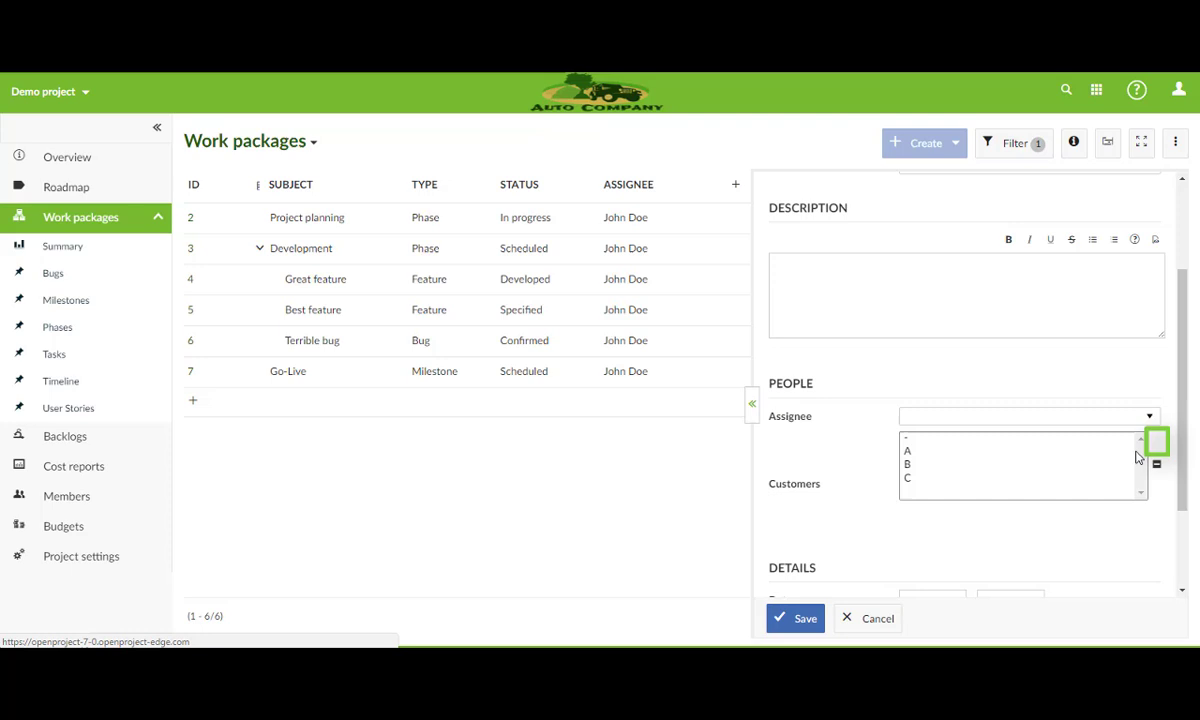
pyautogui.click(972, 455)
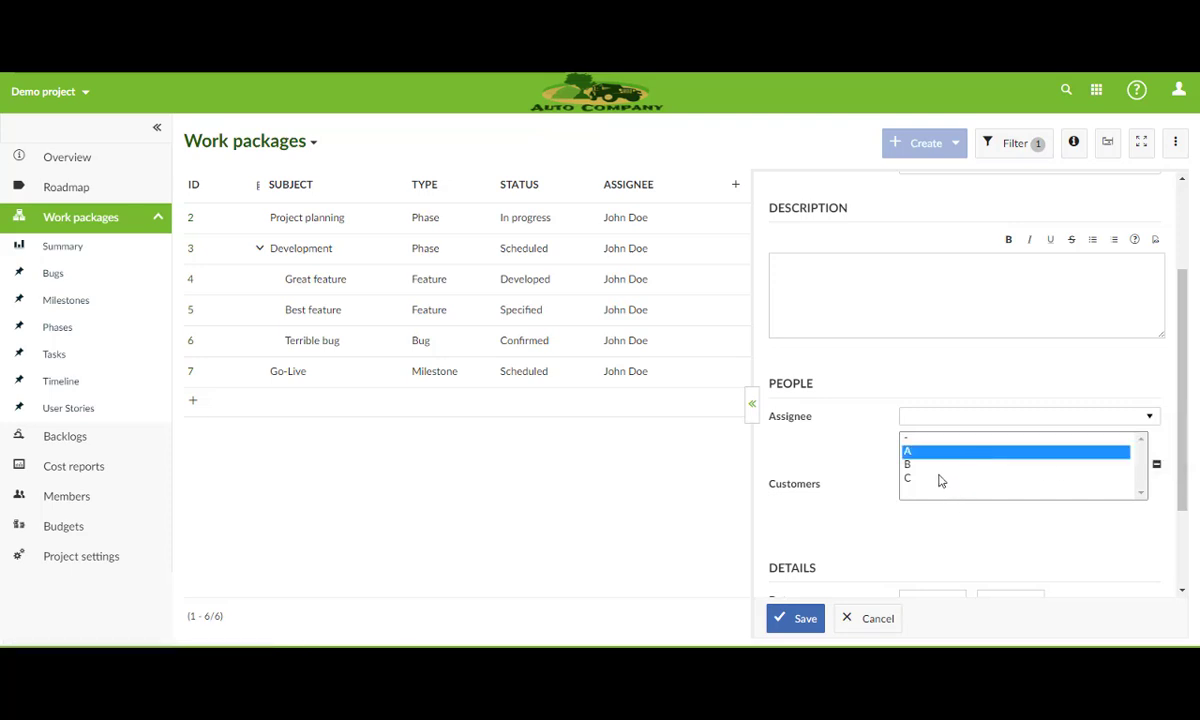
pyautogui.keyDown('shift'); pyautogui.click(940, 478); pyautogui.keyUp('shift')
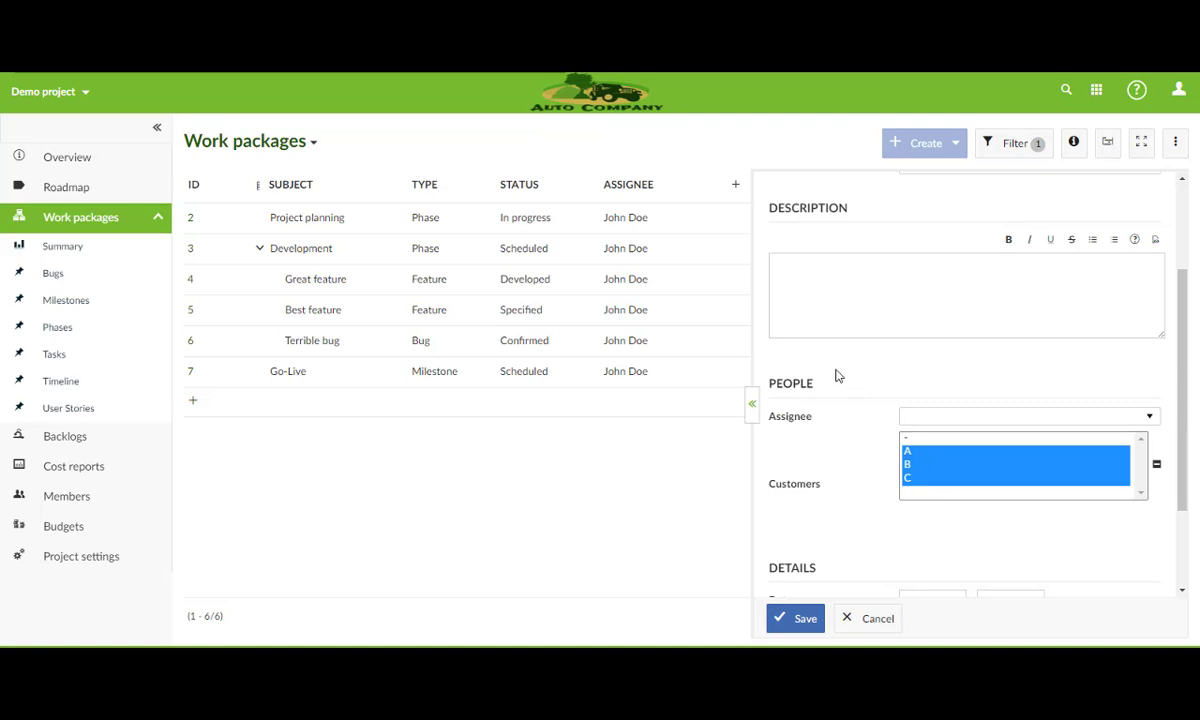
# Enter 'New release' as the subject and save the task
pyautogui.scroll(3, 851, 345)
pyautogui.click(892, 223)
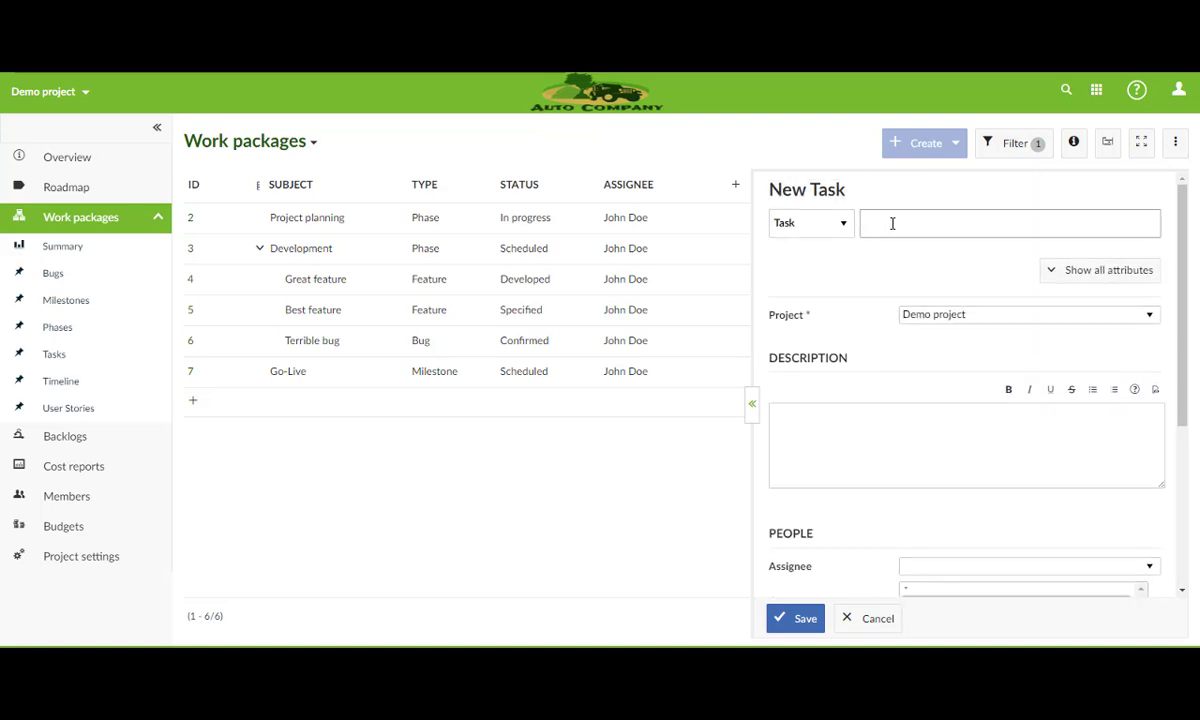
pyautogui.write('New release')
pyautogui.scroll(-5, 846, 447)
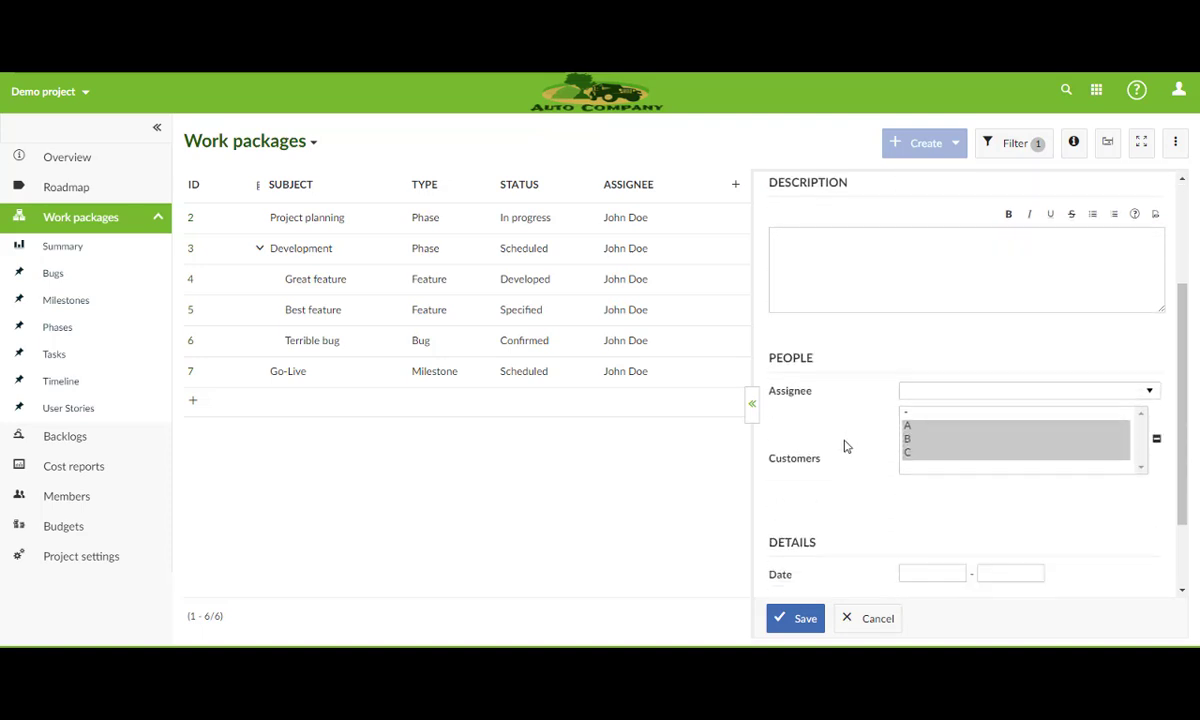
pyautogui.click(787, 630)
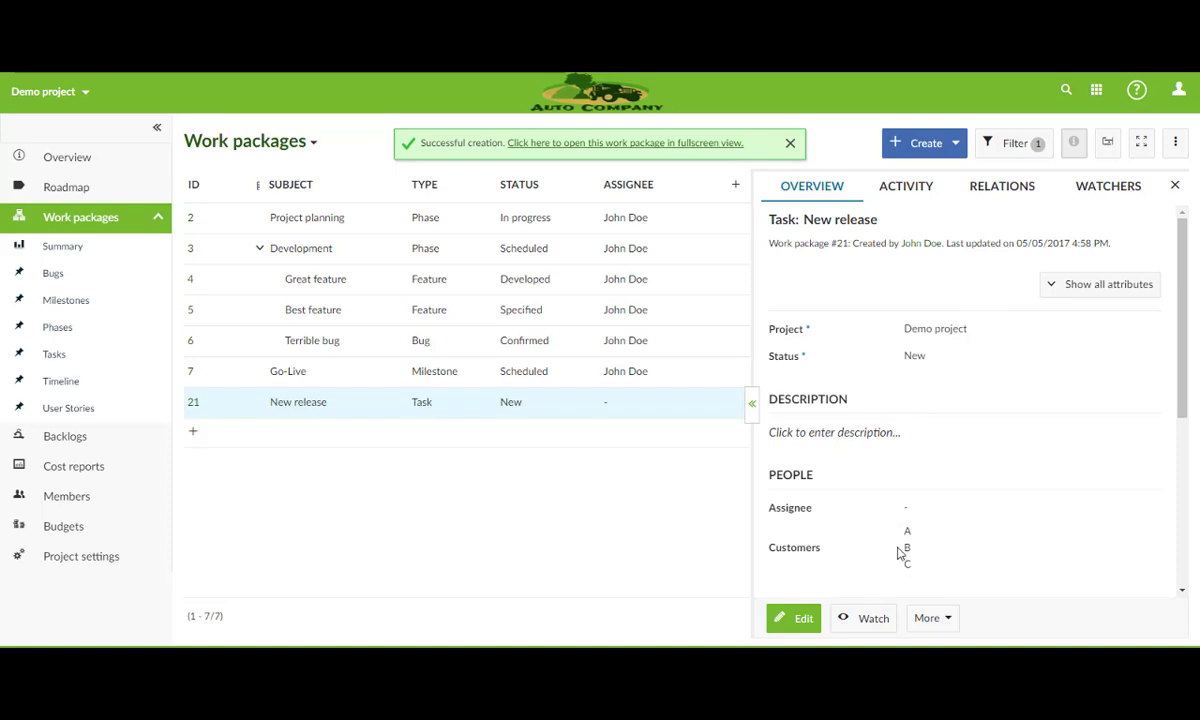
# Close the New release task's details panel and dismiss the success notice
pyautogui.click(1071, 150)
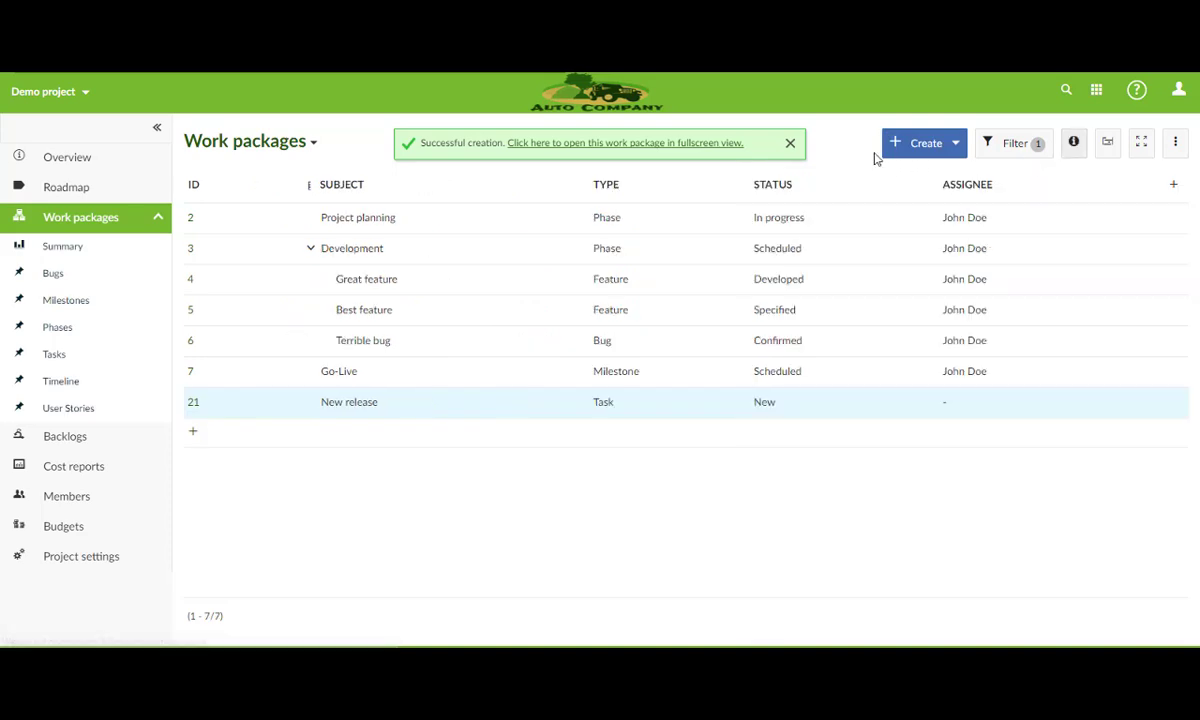
pyautogui.click(790, 143)
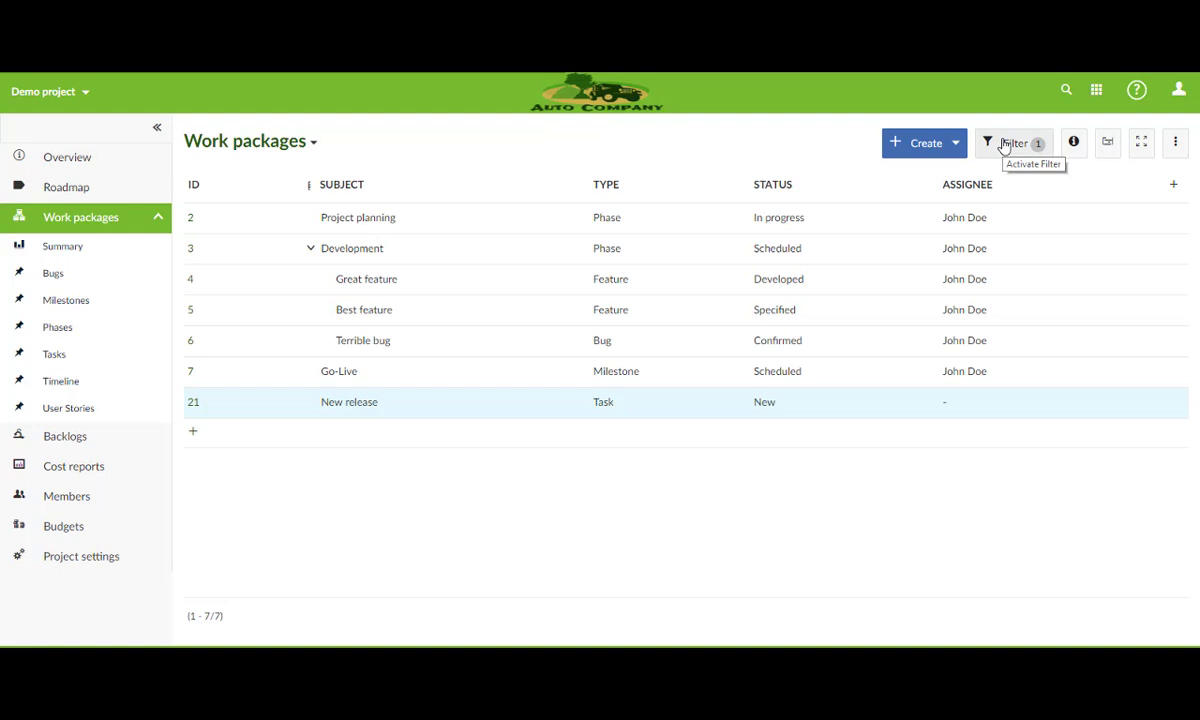